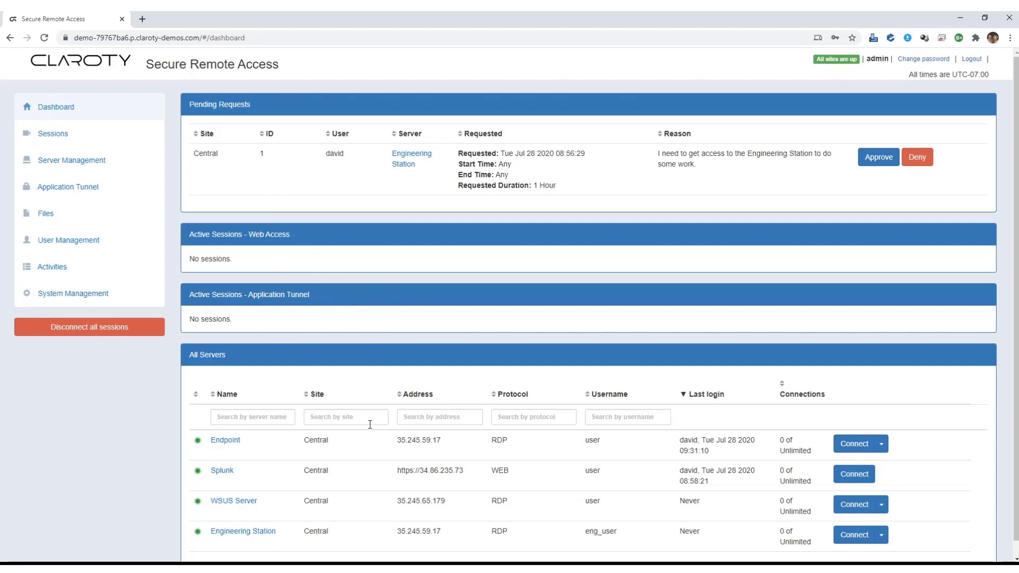
# - Switch to the Firefox window, log the remote user out and log back in with the saved credentials
pyautogui.scroll(-1, 420, 473)
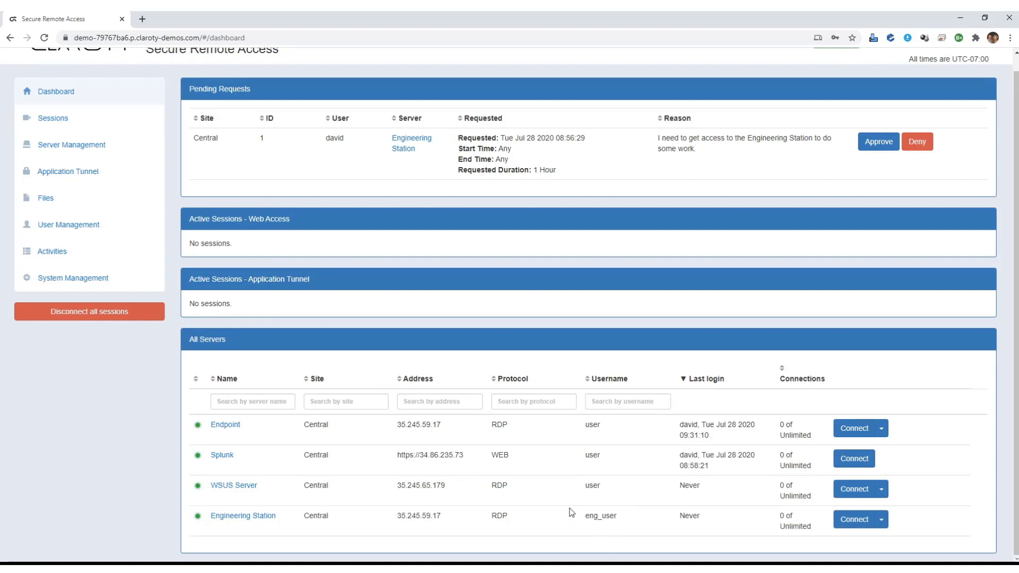
pyautogui.scroll(1, 572, 513)
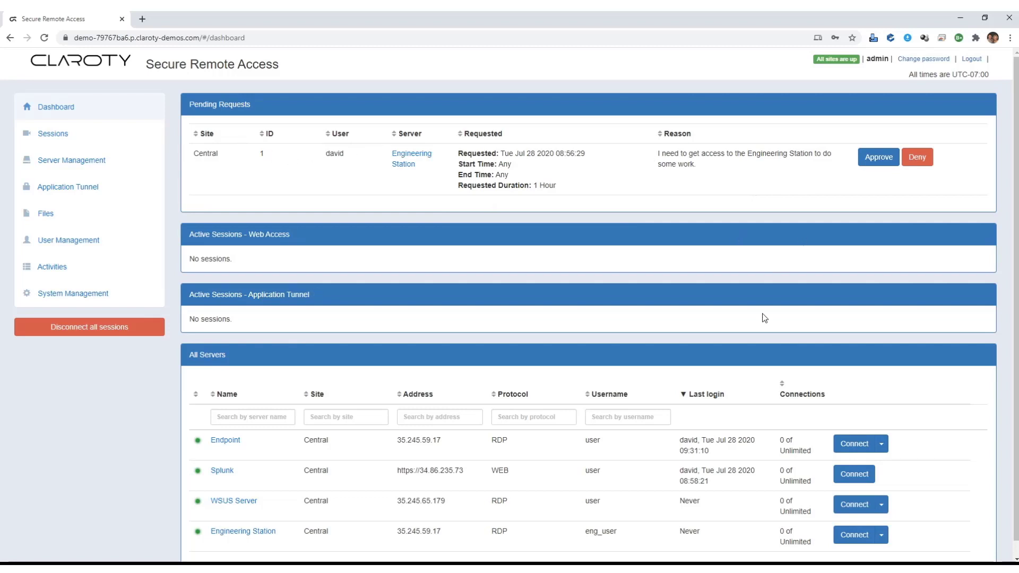
pyautogui.moveTo(273, 560)
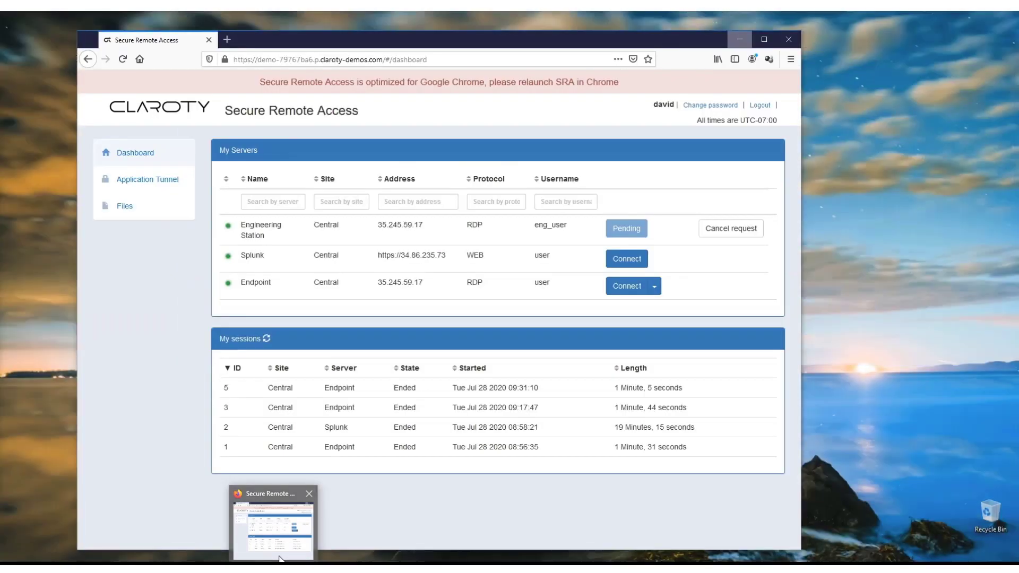
pyautogui.click(280, 558)
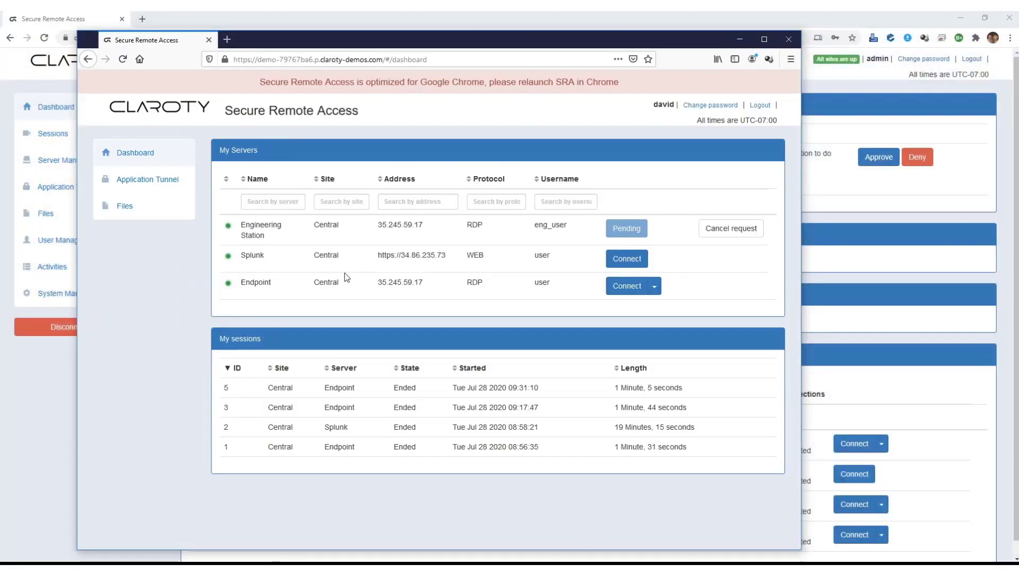
pyautogui.moveTo(661, 105)
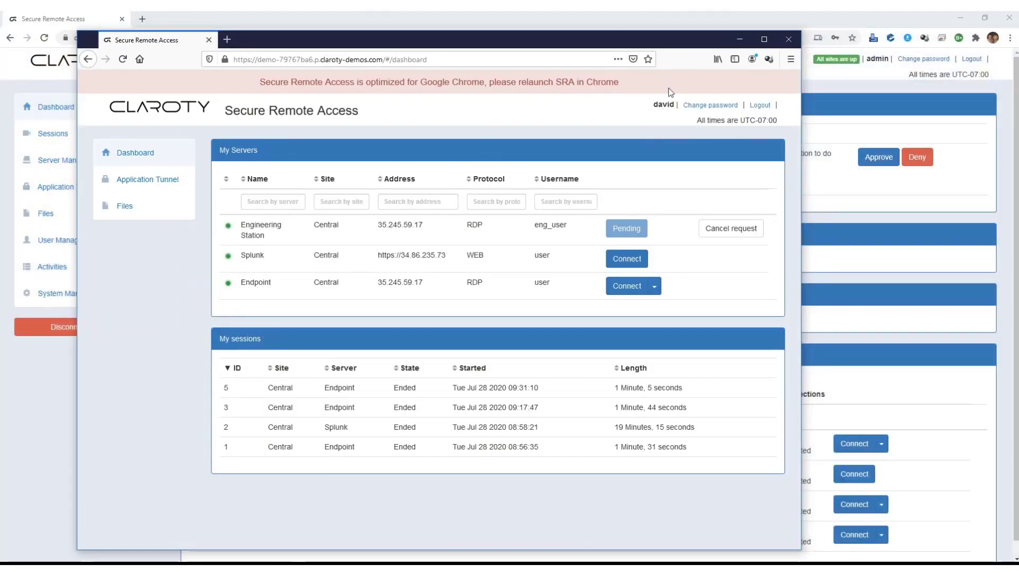
pyautogui.click(766, 106)
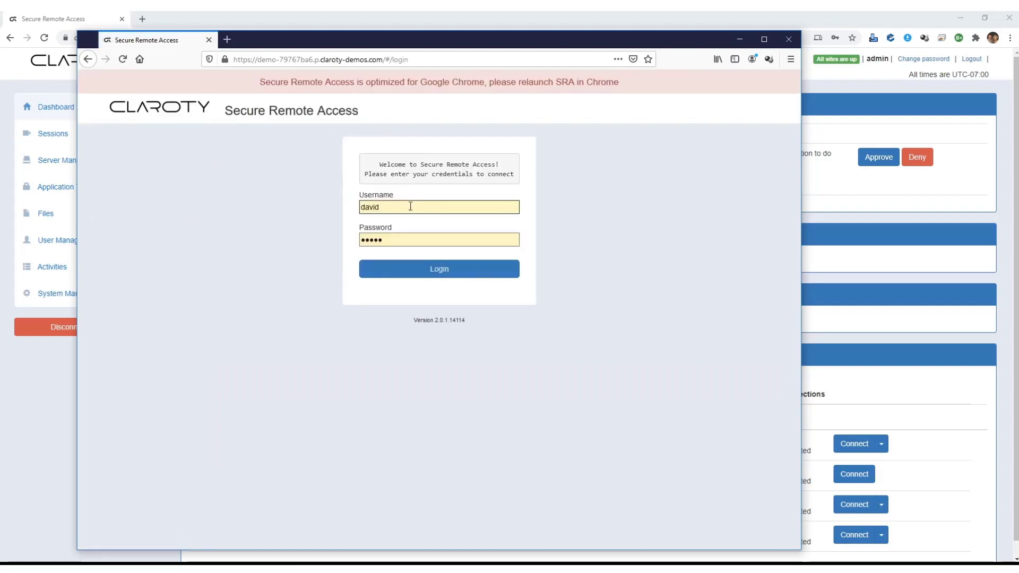
pyautogui.click(423, 276)
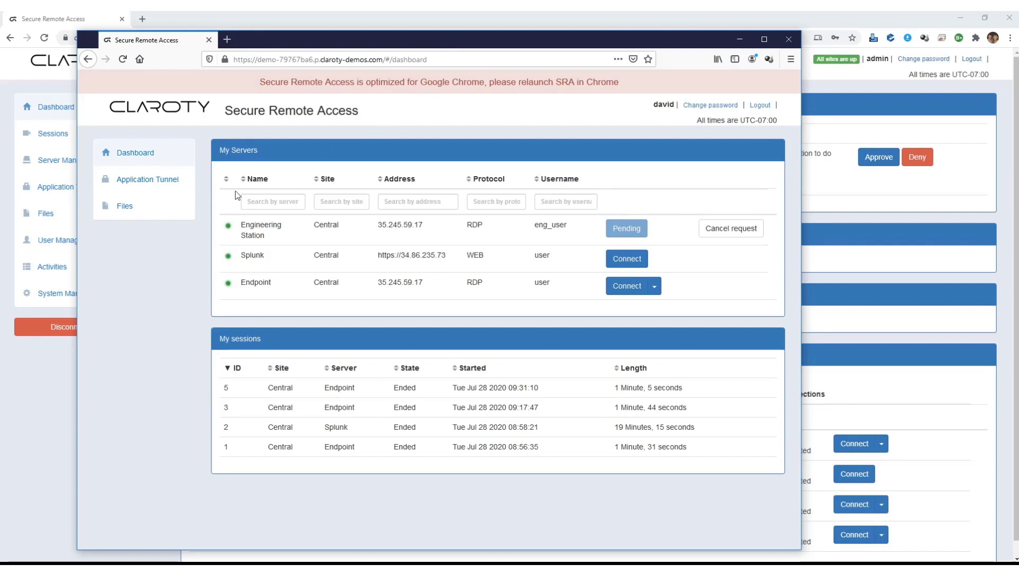
# - Review the remote user's Application Tunnel and Files pages, and return to the dashboard
pyautogui.moveTo(363, 39); pyautogui.dragTo(404, 40)
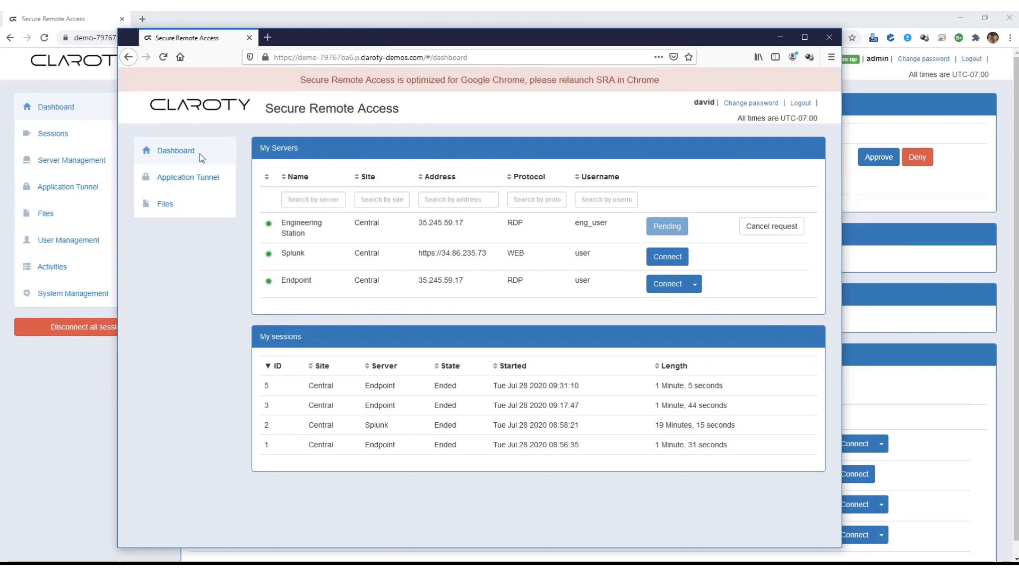
pyautogui.click(181, 180)
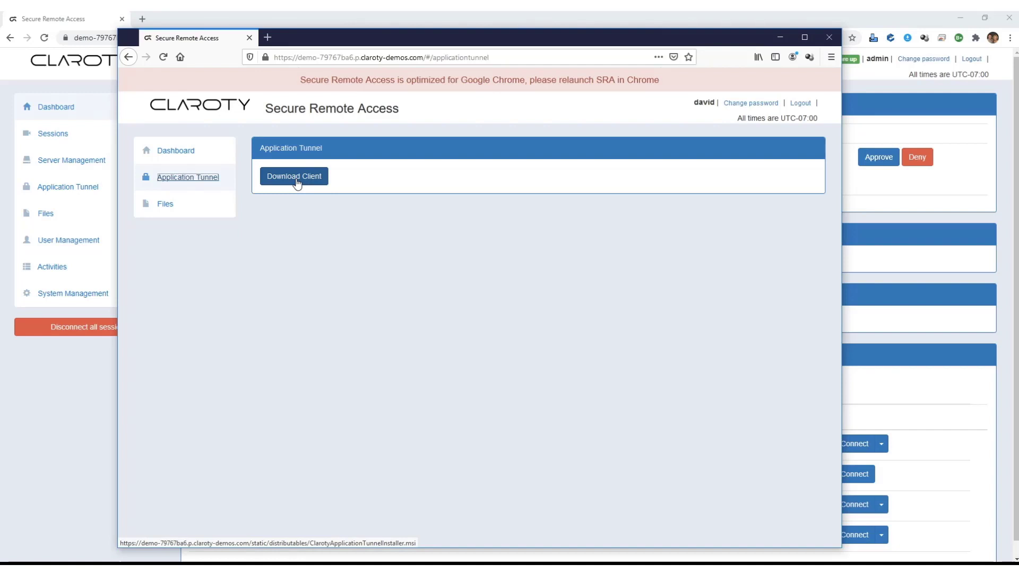
pyautogui.click(166, 208)
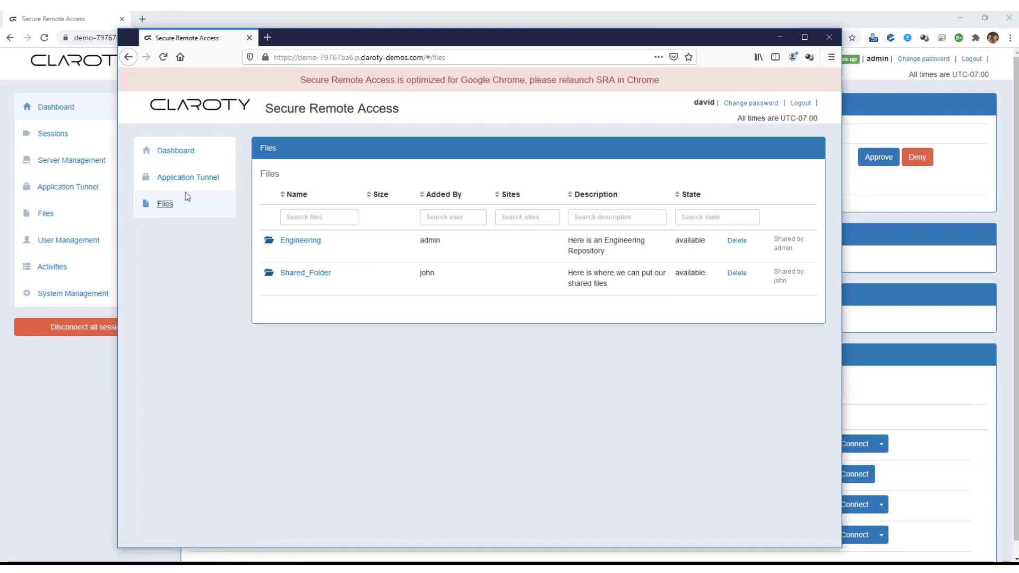
pyautogui.click(181, 152)
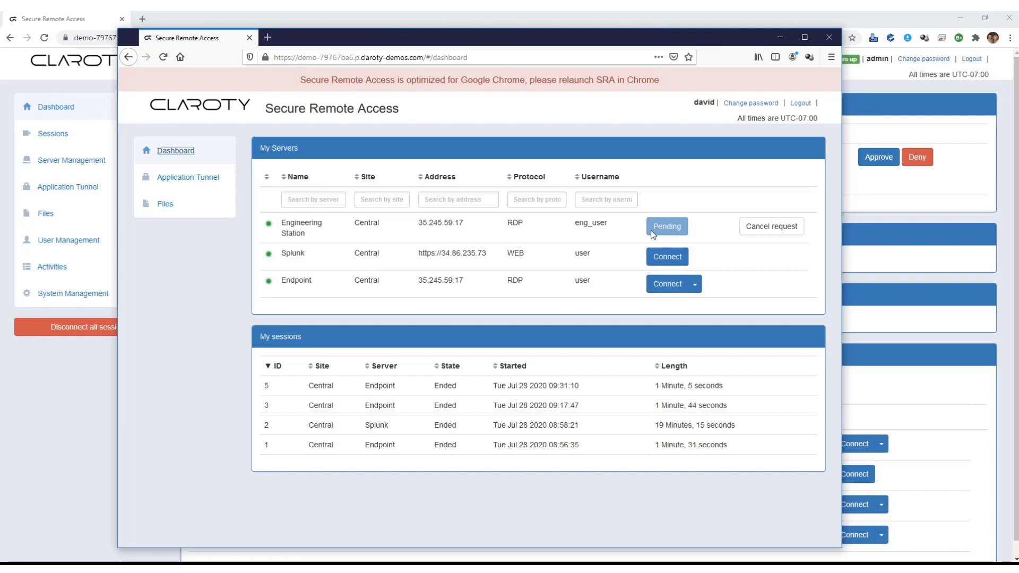
# - Approve the pending Engineering Station request in the Chrome admin window, and reload the remote user's dashboard in Firefox
pyautogui.click(877, 175)
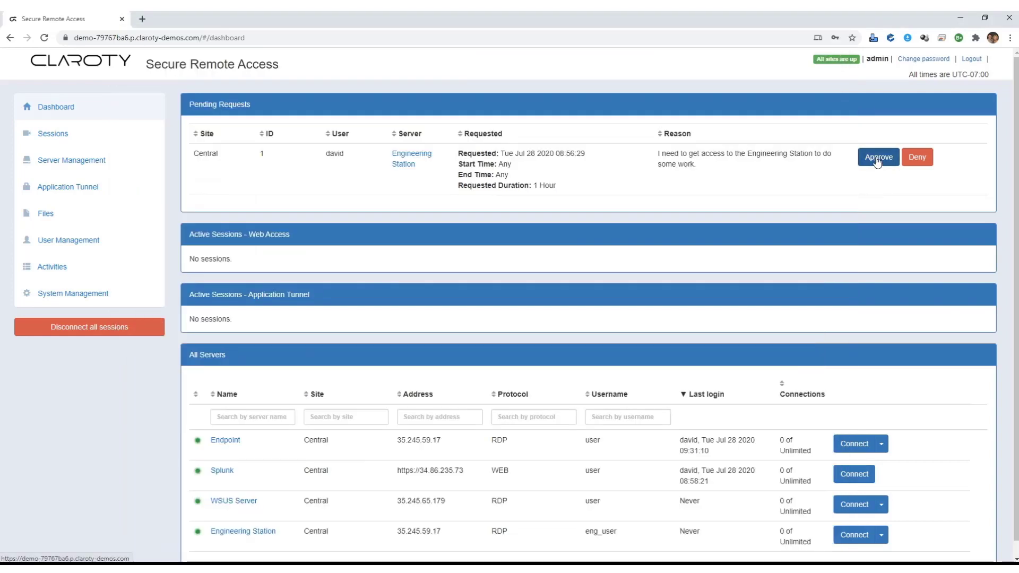
pyautogui.click(876, 157)
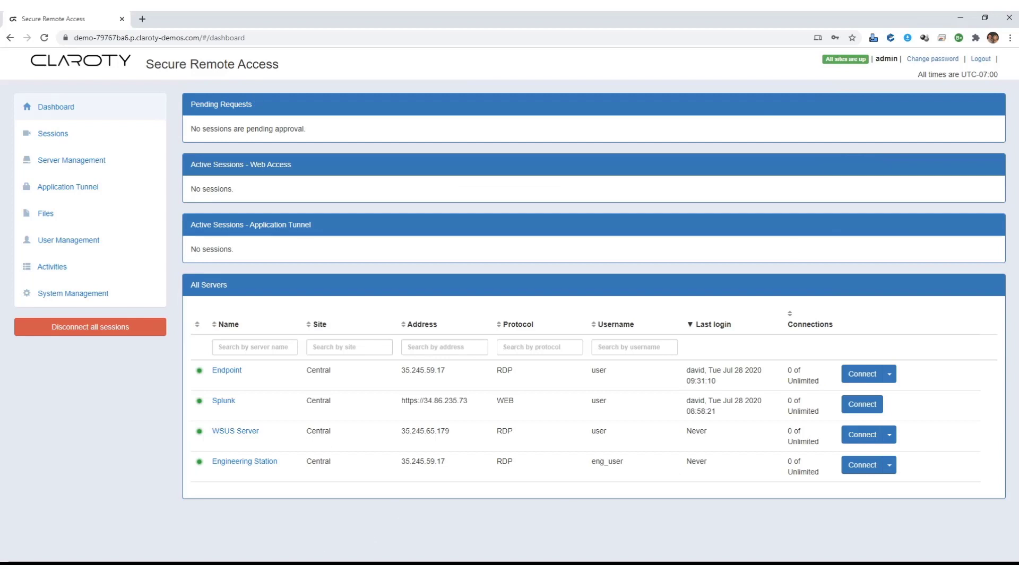
pyautogui.click(306, 566)
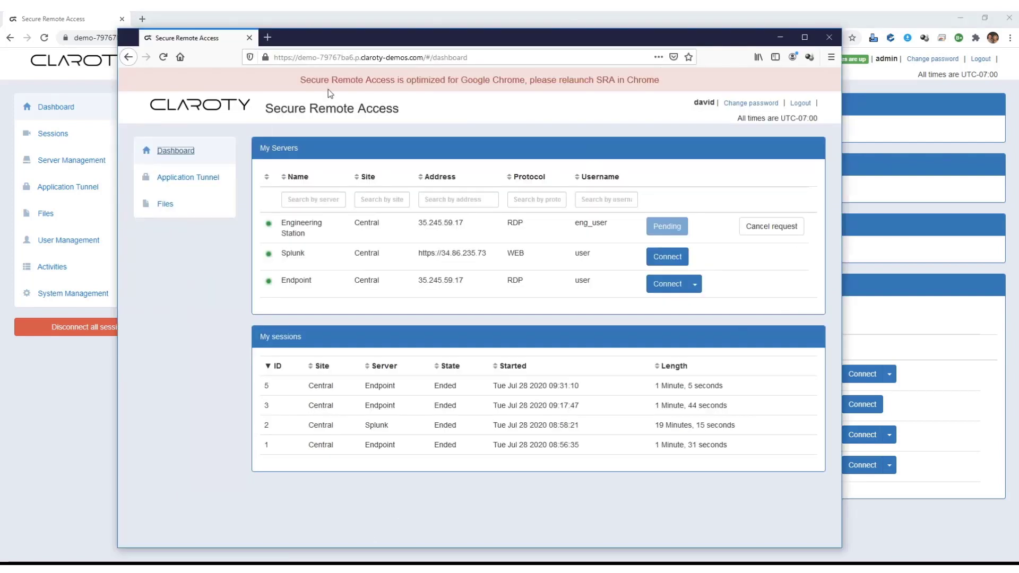
pyautogui.click(178, 181)
pyautogui.click(177, 152)
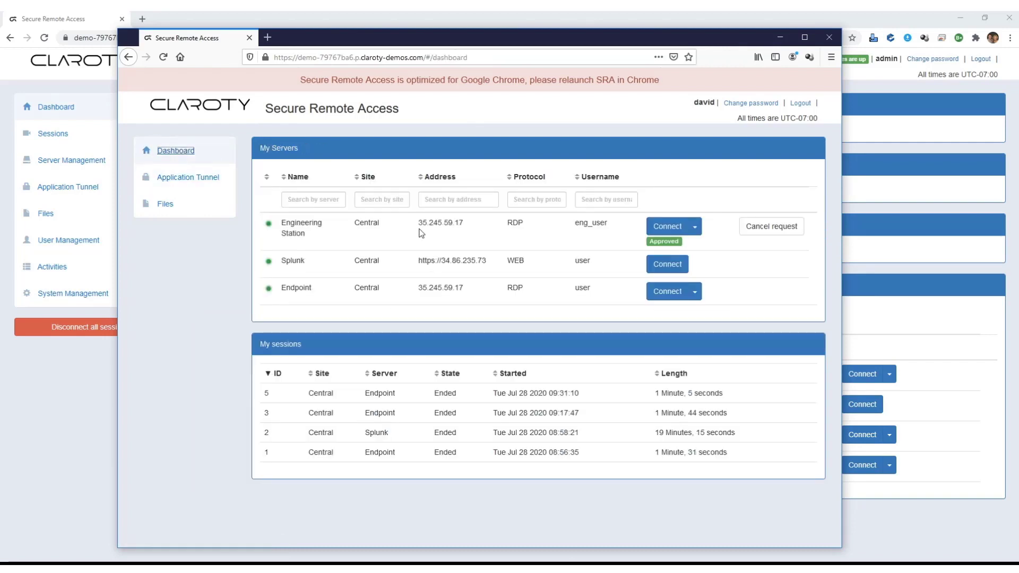
# - Connect to the Engineering Station, then dismiss the integrity check warning and minimize Control Expert on its desktop
pyautogui.click(660, 227)
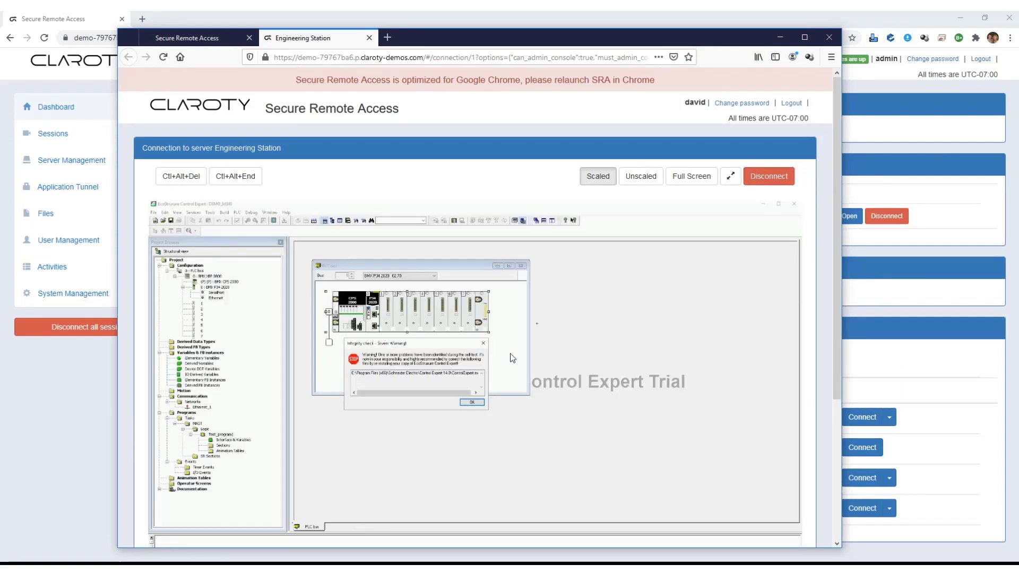
pyautogui.click(471, 402)
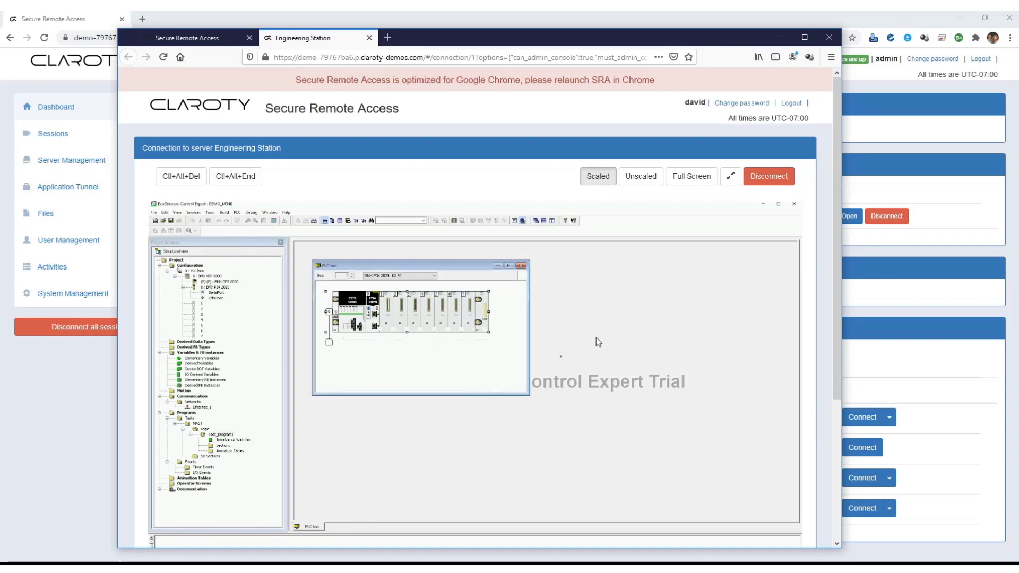
pyautogui.click(762, 203)
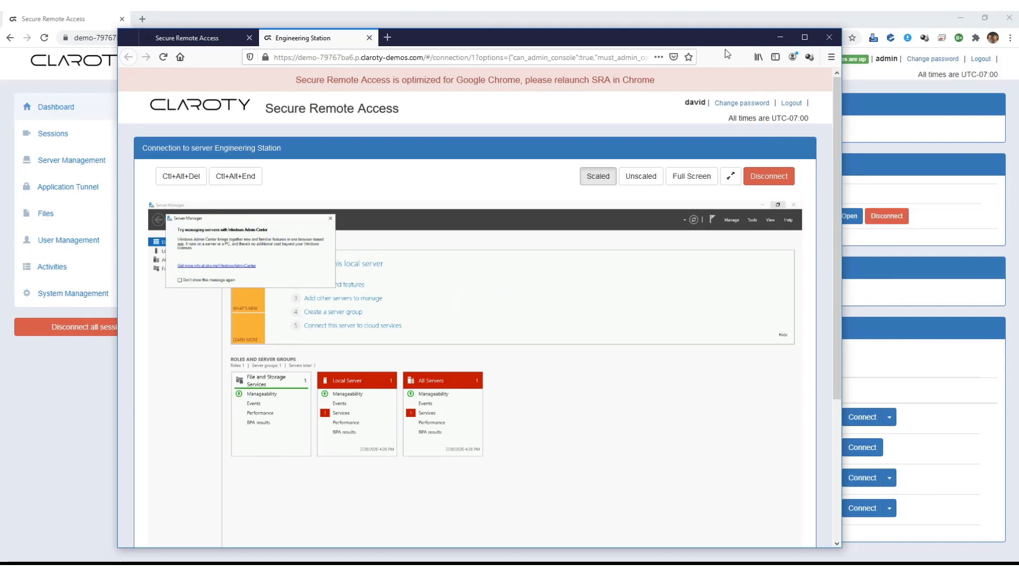
# - Open the active Engineering Station session for live monitoring in the Chrome admin window
pyautogui.click(759, 14)
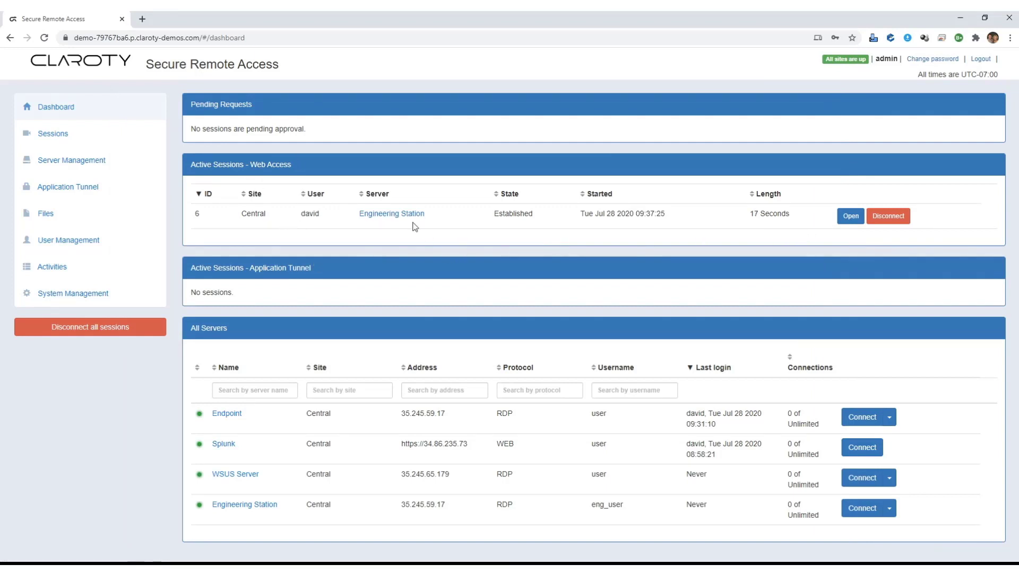
pyautogui.click(852, 216)
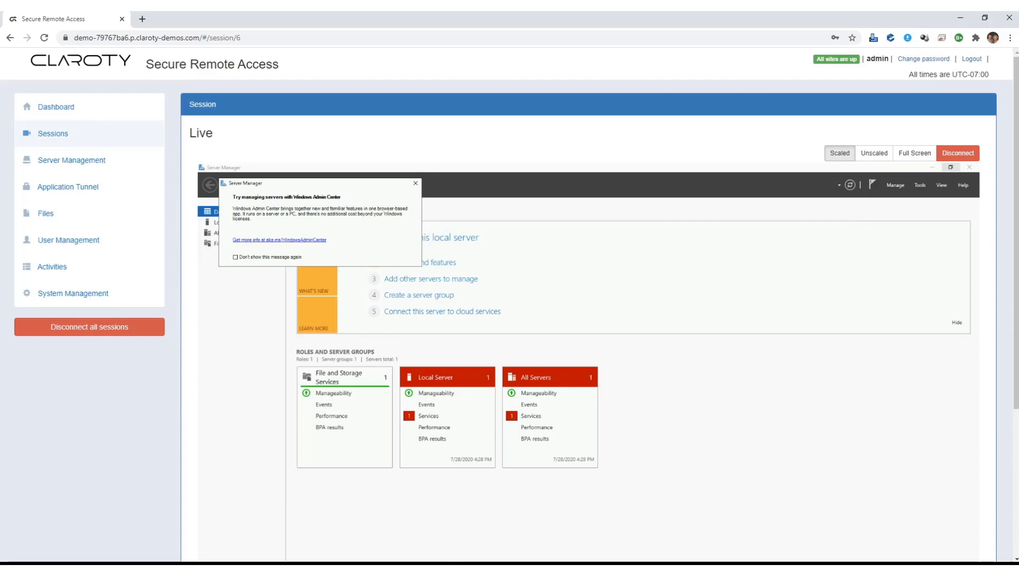
pyautogui.hotkey('alt', 'Tab')
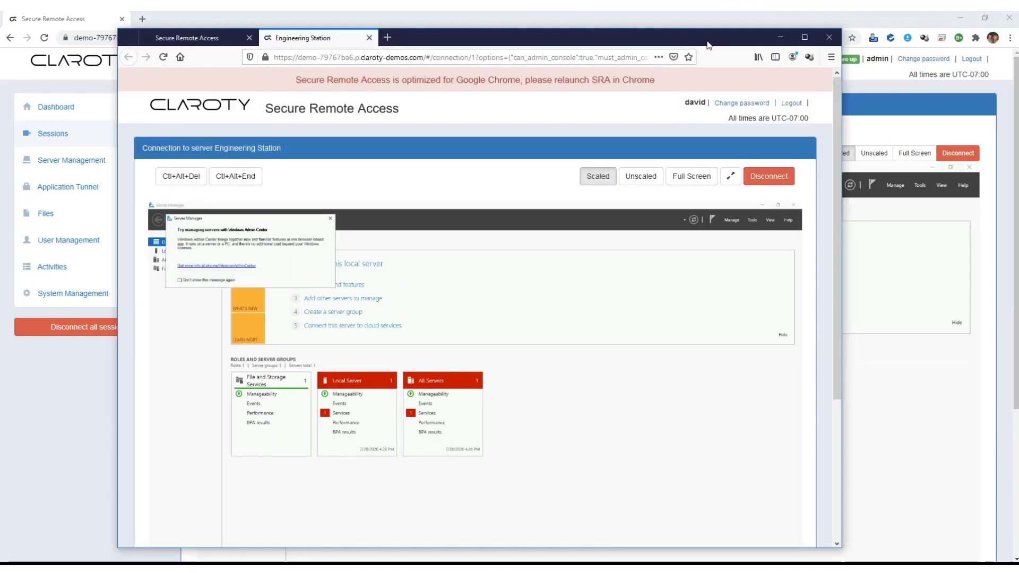
pyautogui.hotkey('alt', 'Tab')
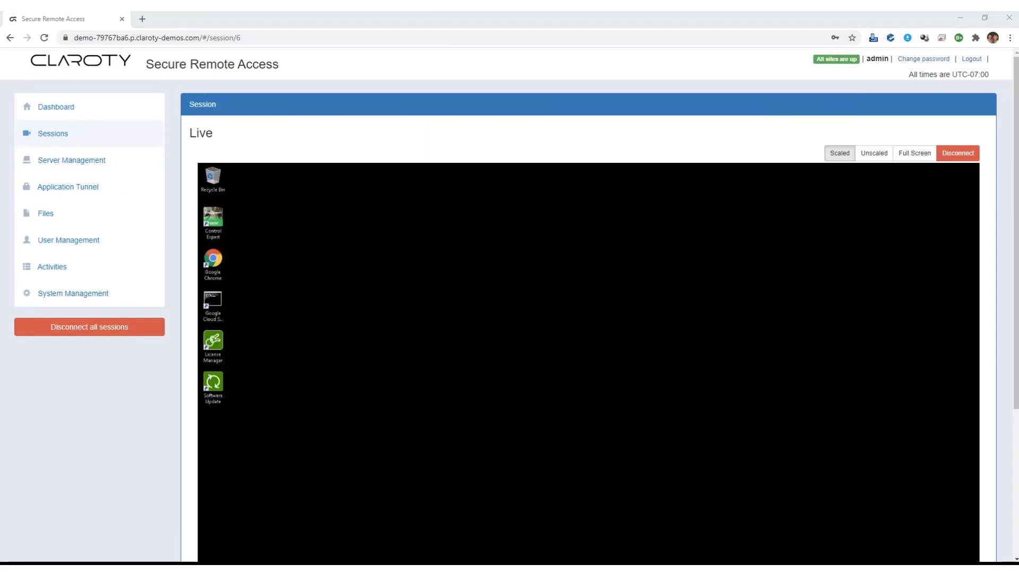
pyautogui.click(213, 264)
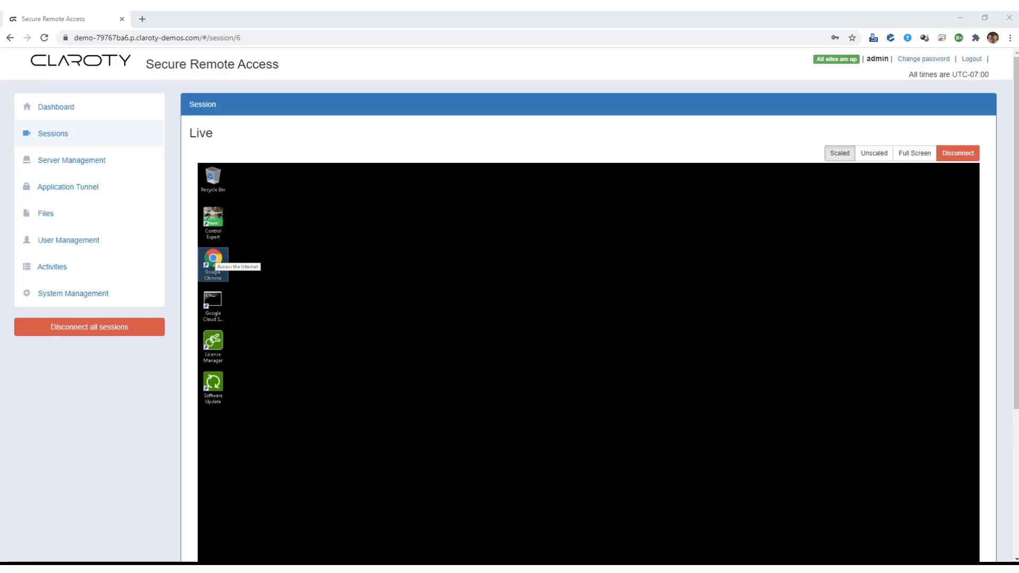
pyautogui.doubleClick(212, 260)
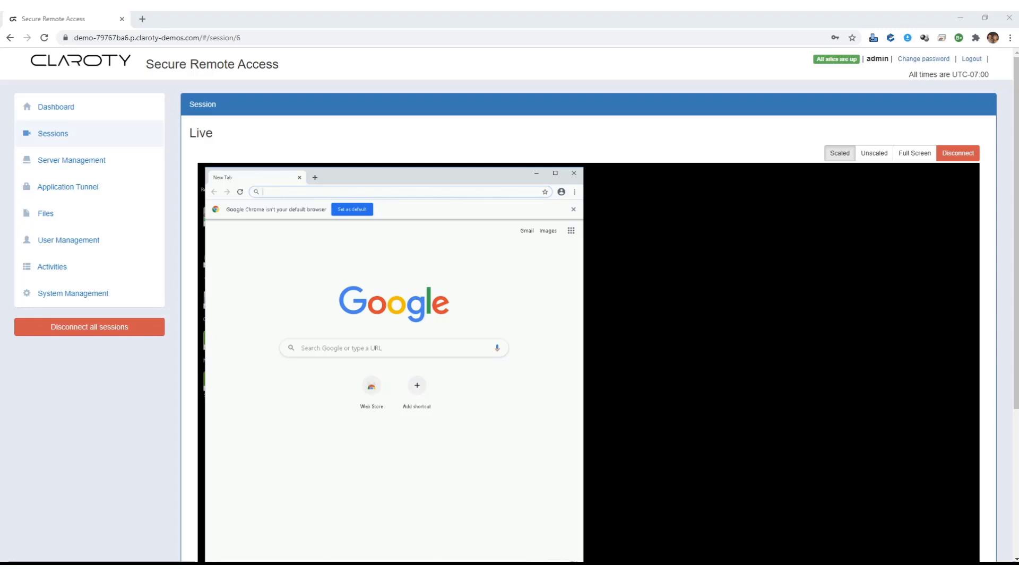
pyautogui.write('www')
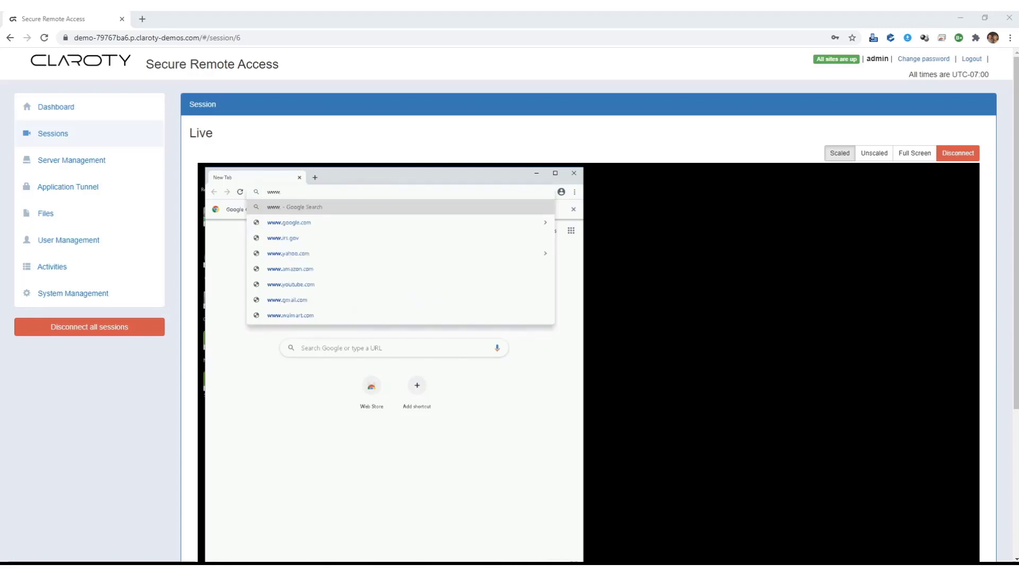
pyautogui.write('.')
pyautogui.write('cn')
pyautogui.write('n.com')
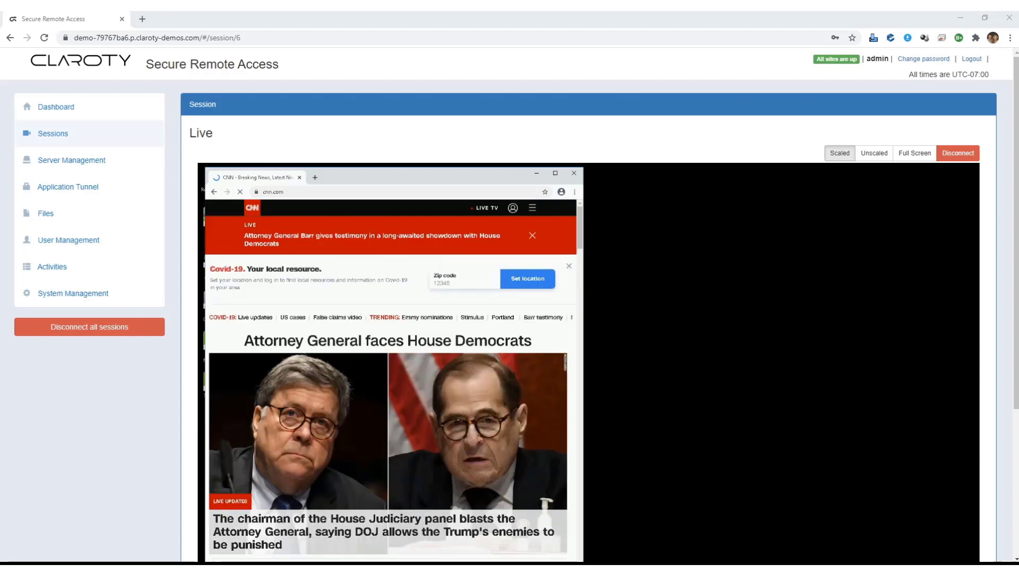
# - Disconnect the monitored session as administrator and submit the summary "This is now allowed" as the disconnect reason
pyautogui.click(953, 155)
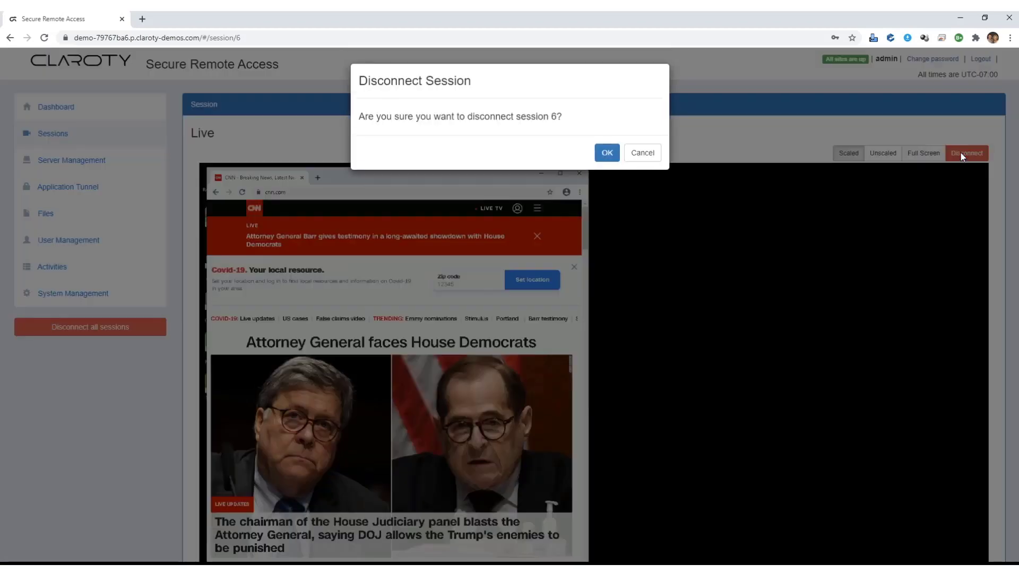
pyautogui.click(607, 153)
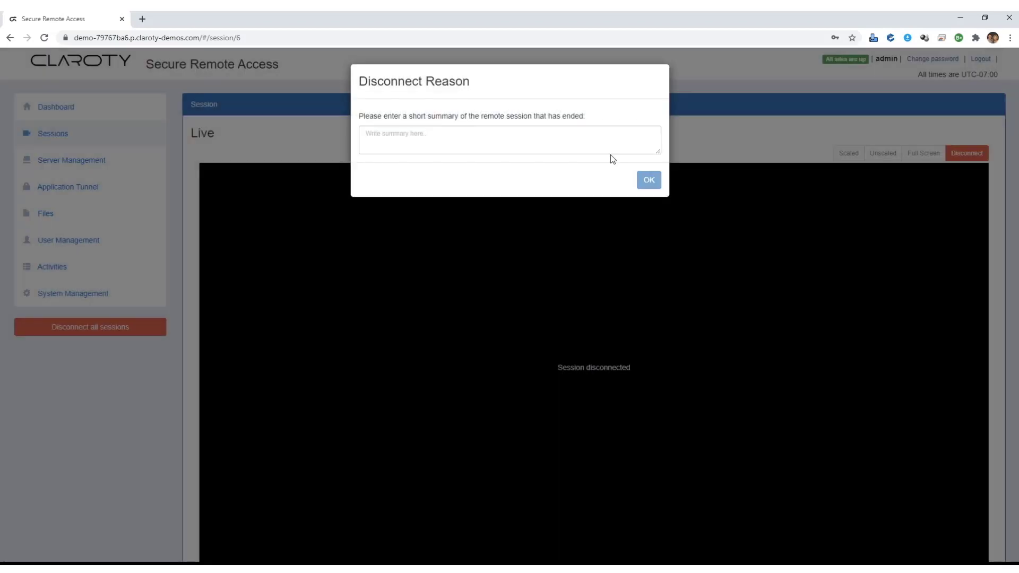
pyautogui.write('This')
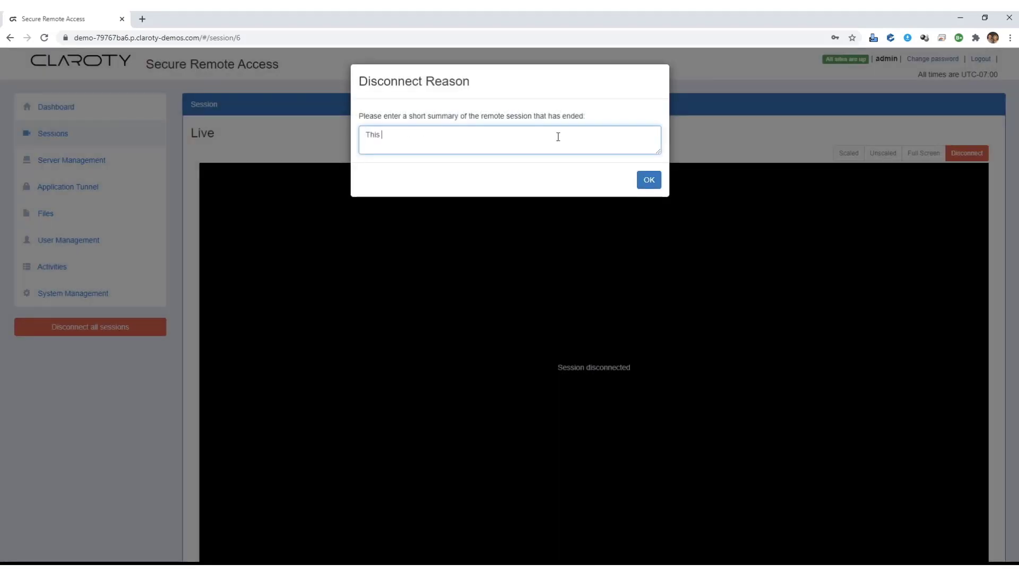
pyautogui.write(' is now allowed')
pyautogui.rightClick(562, 169)
pyautogui.click(586, 160)
pyautogui.click(649, 181)
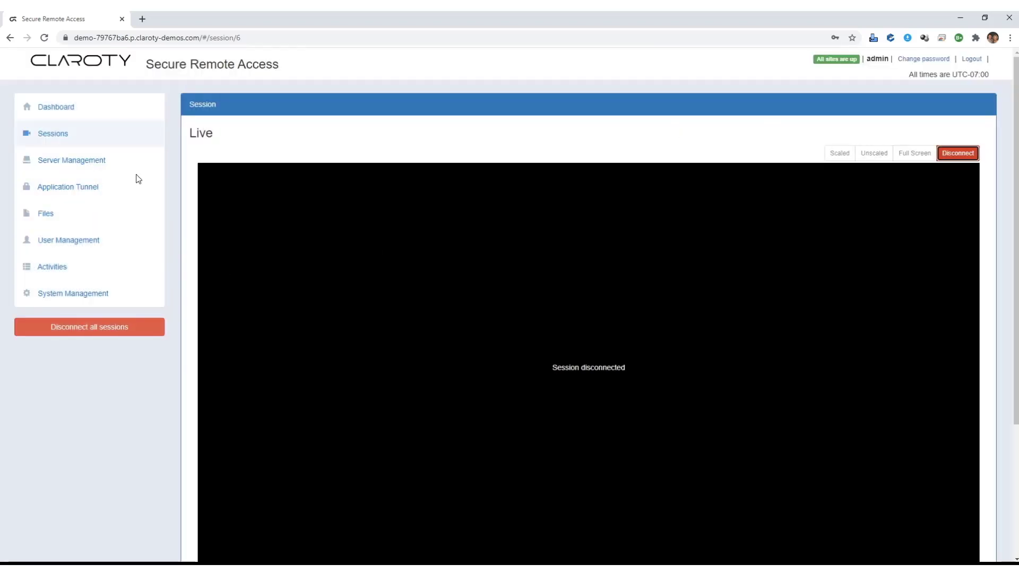
# - Check the admin dashboard, open the recorded Splunk session from the sessions list and play it, skipping ahead to about 6:00
pyautogui.click(58, 108)
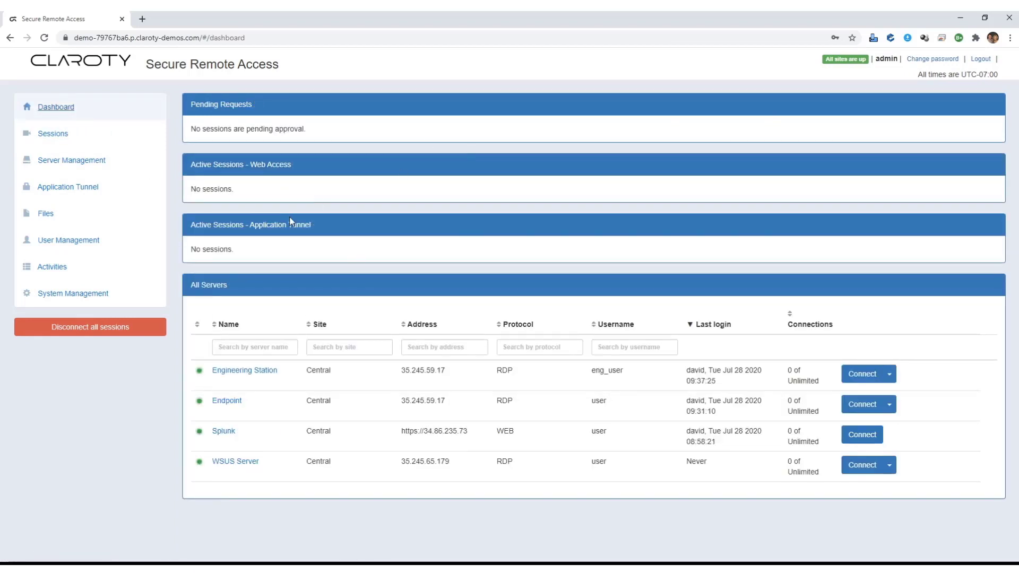
pyautogui.click(58, 136)
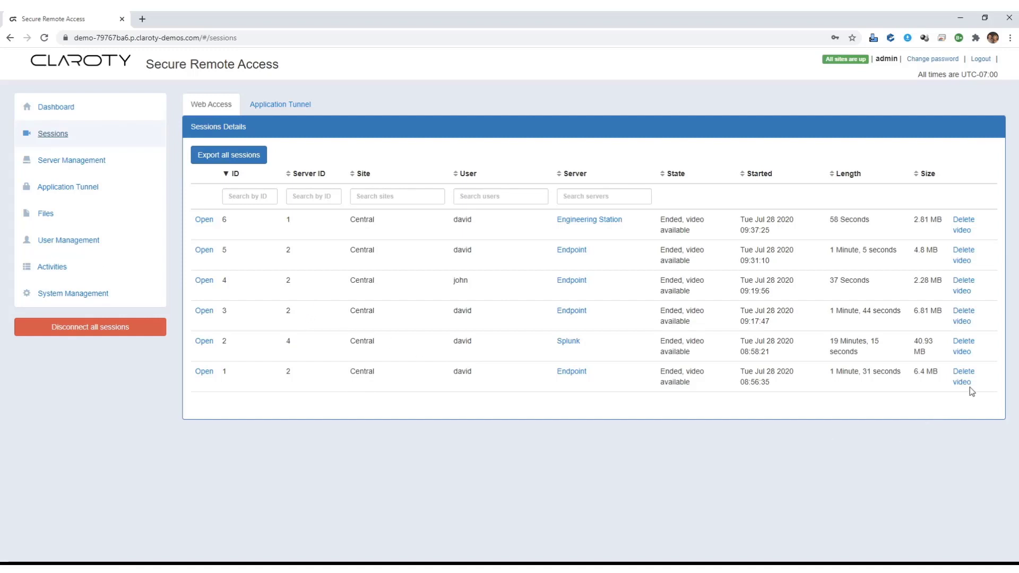
pyautogui.click(204, 342)
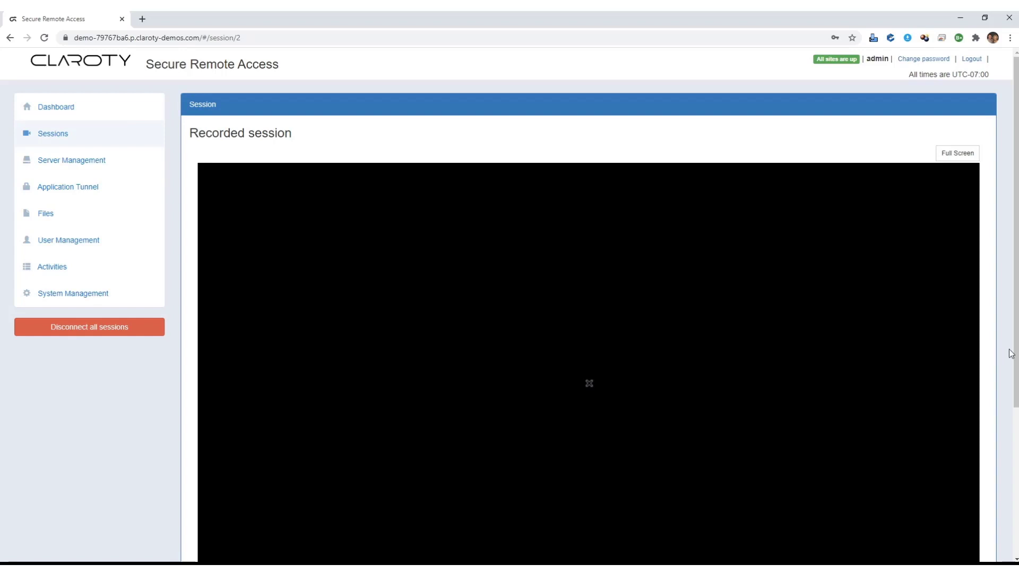
pyautogui.scroll(-1, 219, 534)
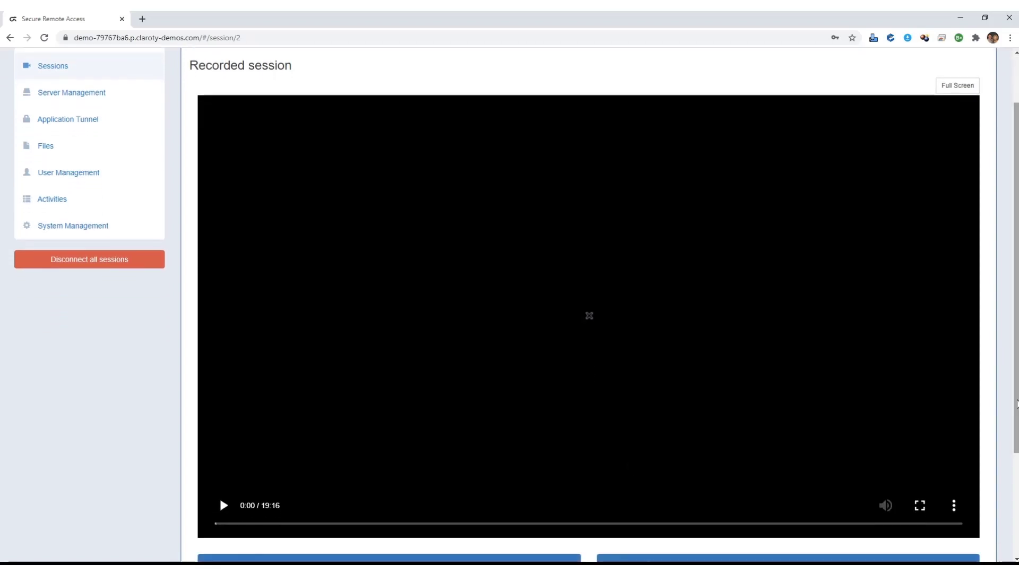
pyautogui.click(227, 510)
pyautogui.click(424, 524)
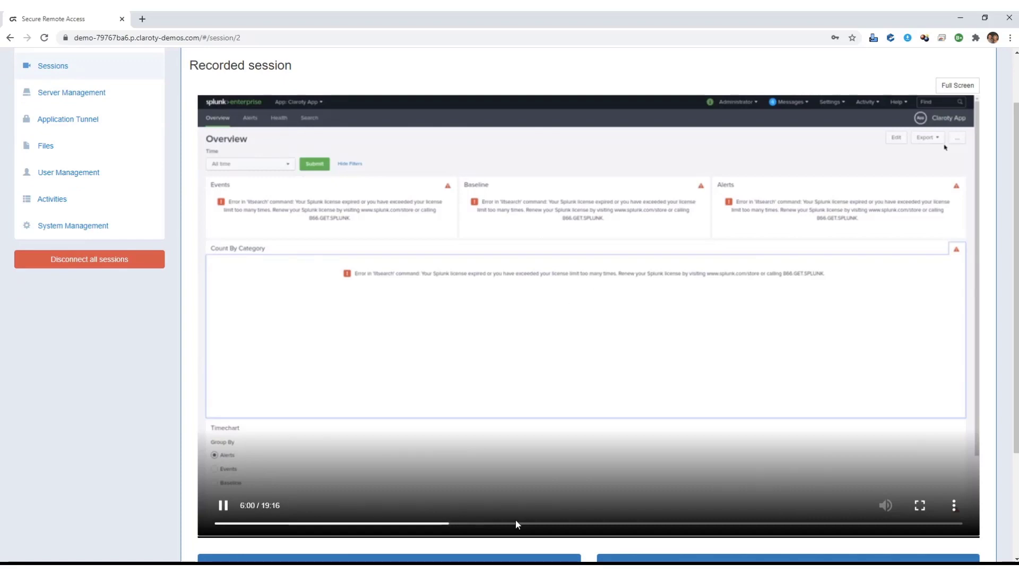
# - Skip forward through the recorded Splunk session to about three quarters of its length to review the remote activity
pyautogui.click(549, 524)
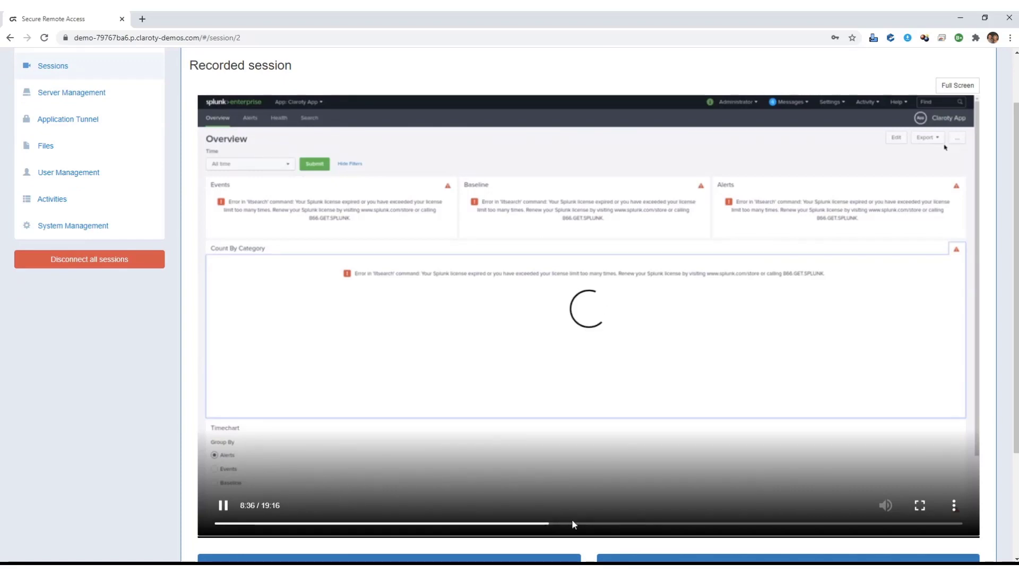
pyautogui.click(573, 524)
pyautogui.click(610, 524)
pyautogui.click(670, 524)
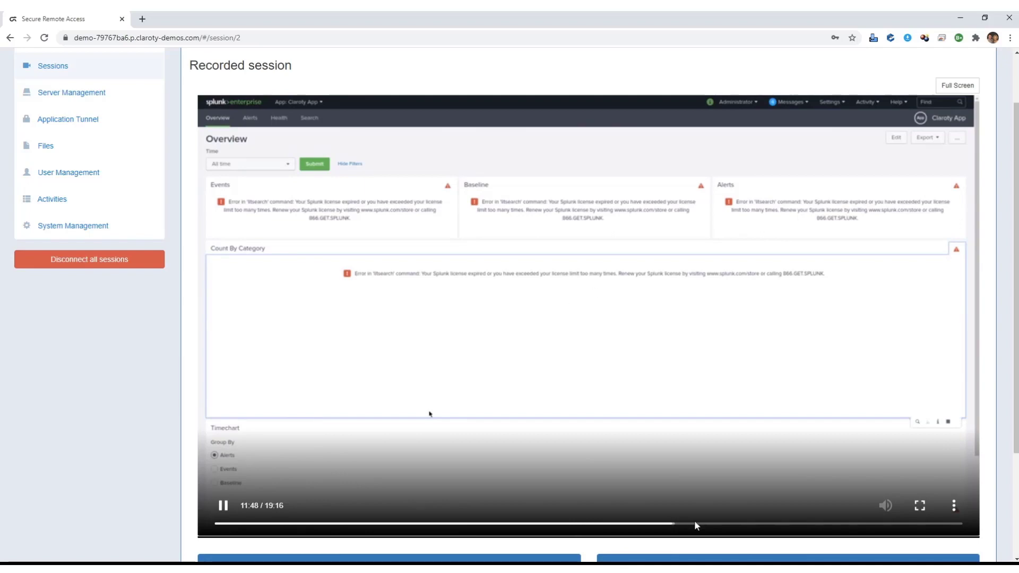
pyautogui.click(710, 524)
pyautogui.click(764, 524)
pyautogui.click(800, 524)
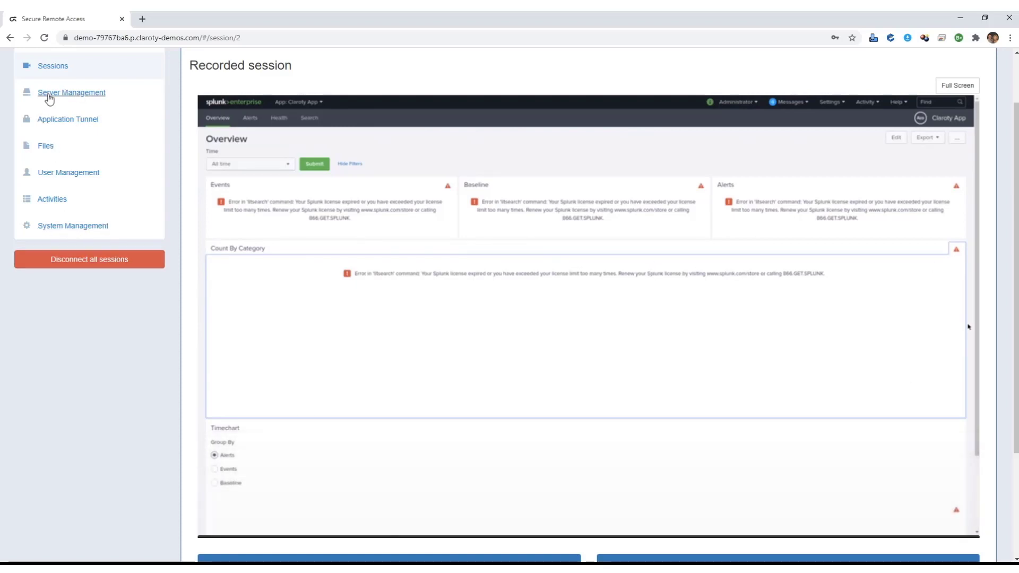
# - Open the Endpoint server's details from the server list and review its connection settings, permissions and recent sessions
pyautogui.scroll(1, 56, 88)
pyautogui.scroll(1, 56, 88)
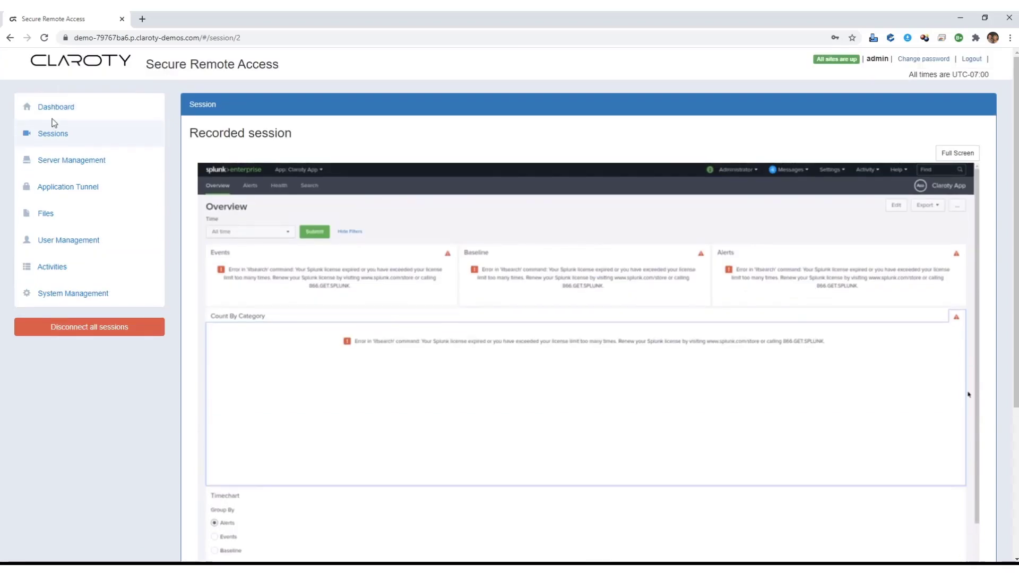
pyautogui.click(58, 161)
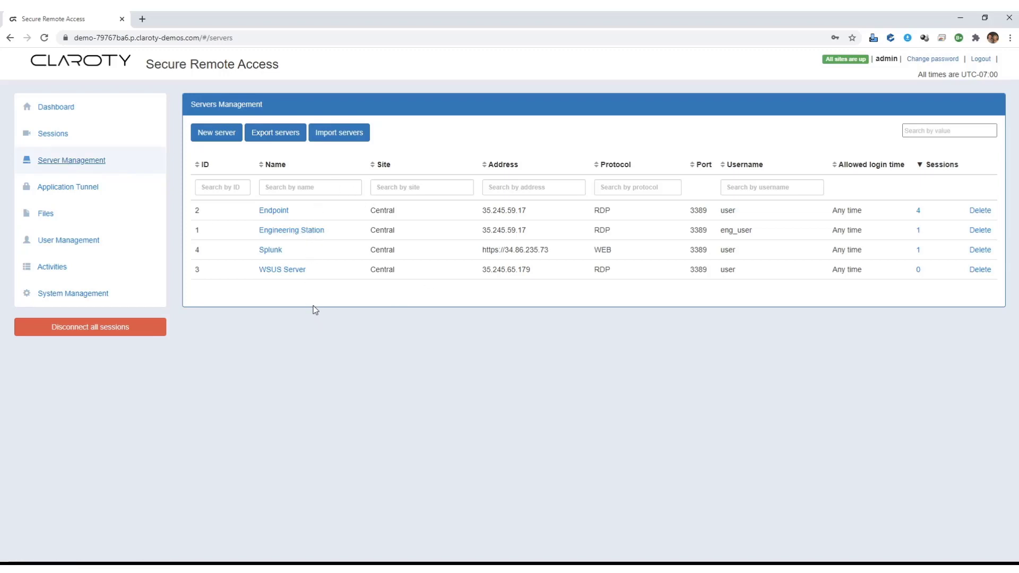
pyautogui.click(278, 214)
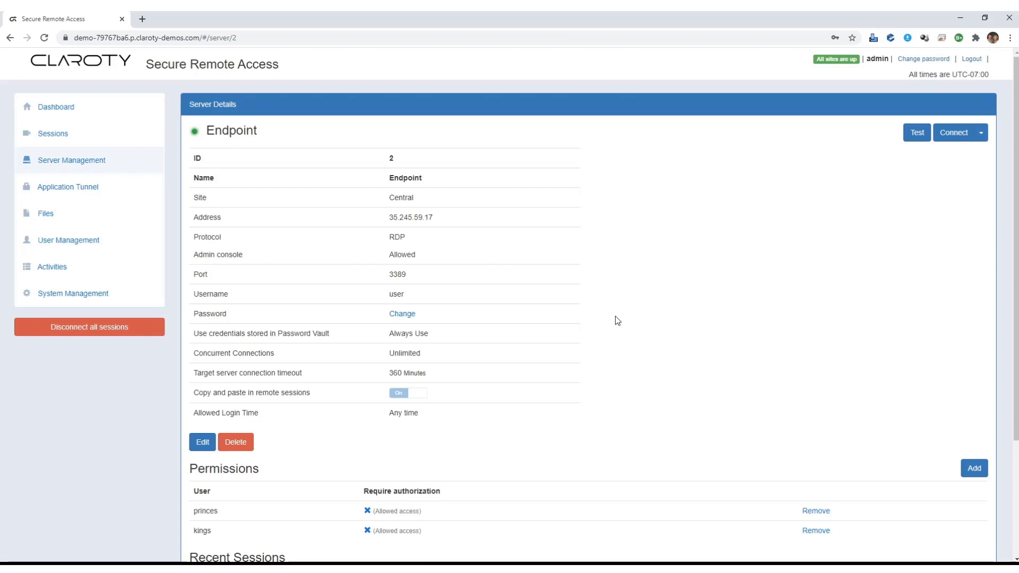
pyautogui.scroll(-1, 601, 320)
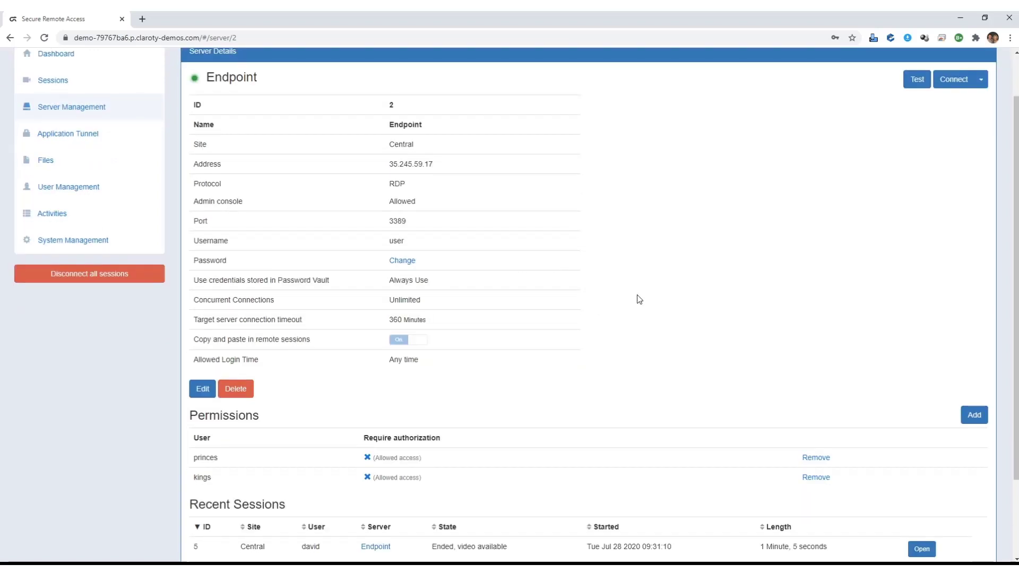
pyautogui.scroll(-2, 639, 299)
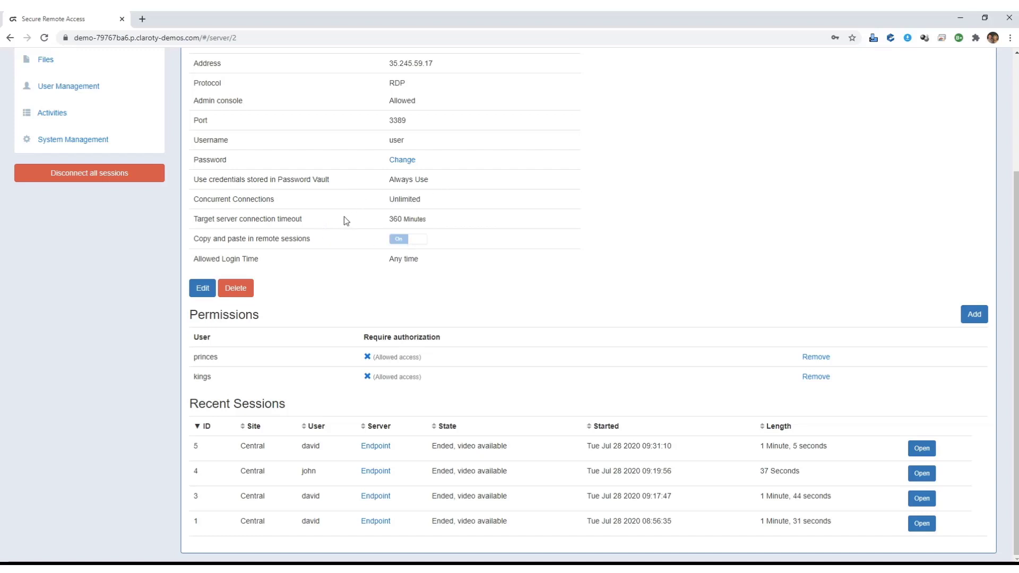
pyautogui.scroll(3, 332, 232)
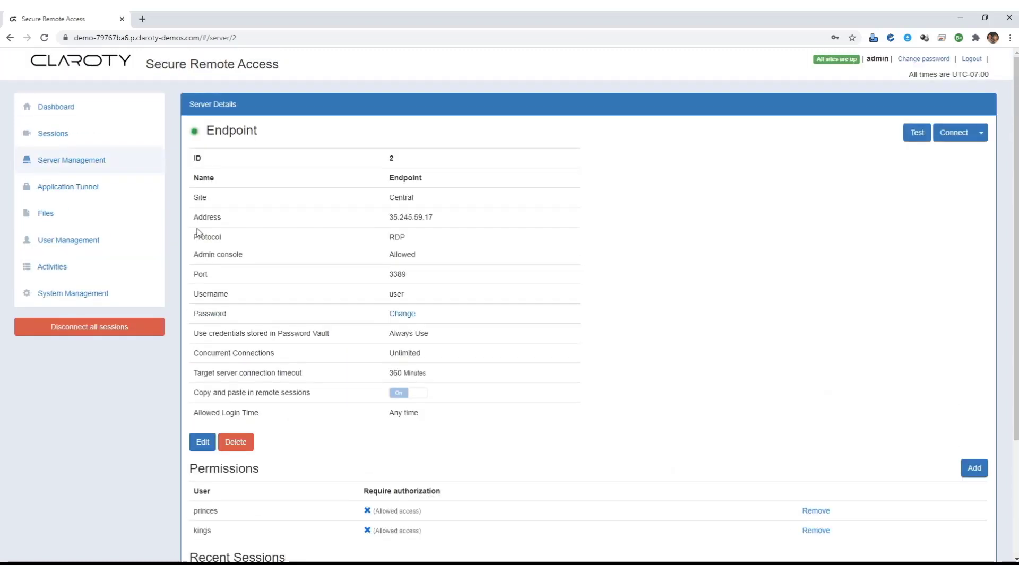
# - Open the Engineering Station server's details and review its connection settings and authorization requirements
pyautogui.click(77, 163)
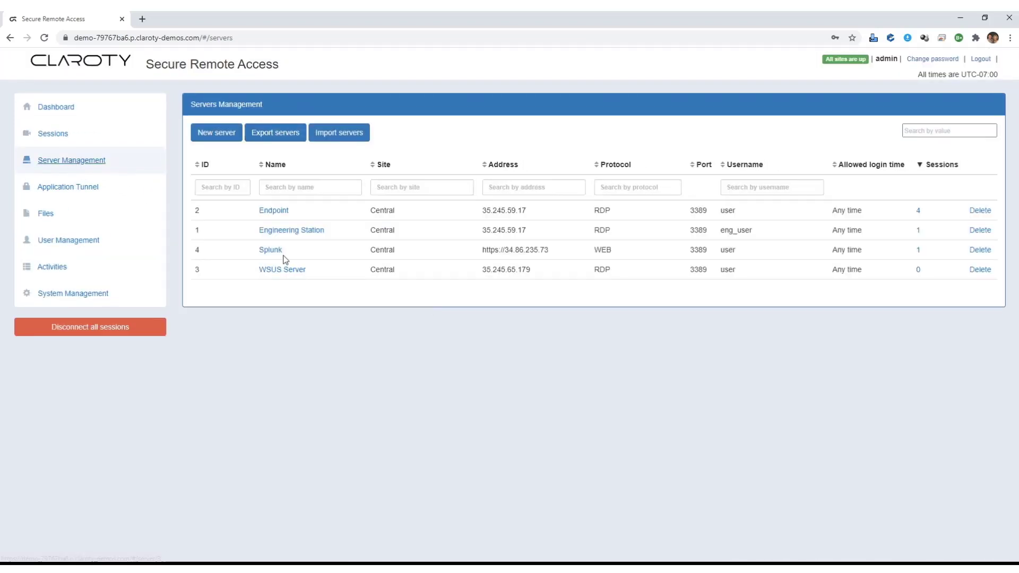
pyautogui.click(280, 232)
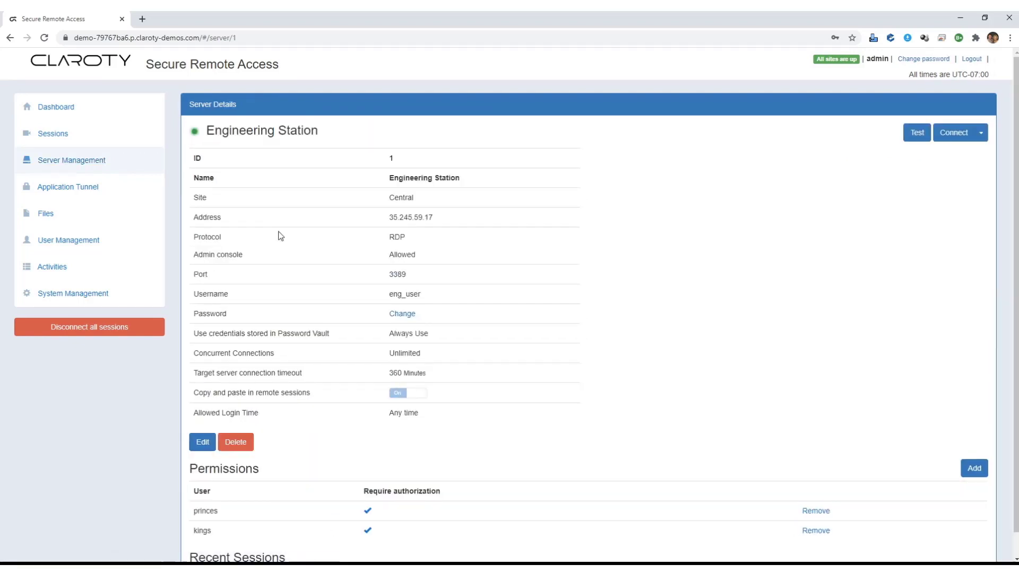
pyautogui.scroll(-2, 662, 375)
pyautogui.scroll(2, 663, 375)
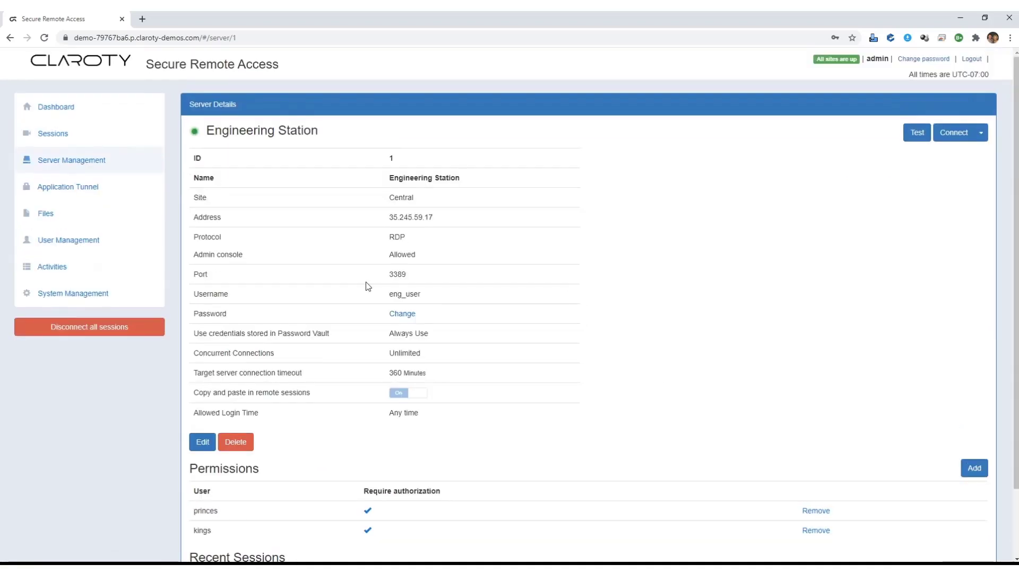
# - Export the server list to a CSV file and open the downloaded file in Excel
pyautogui.click(84, 161)
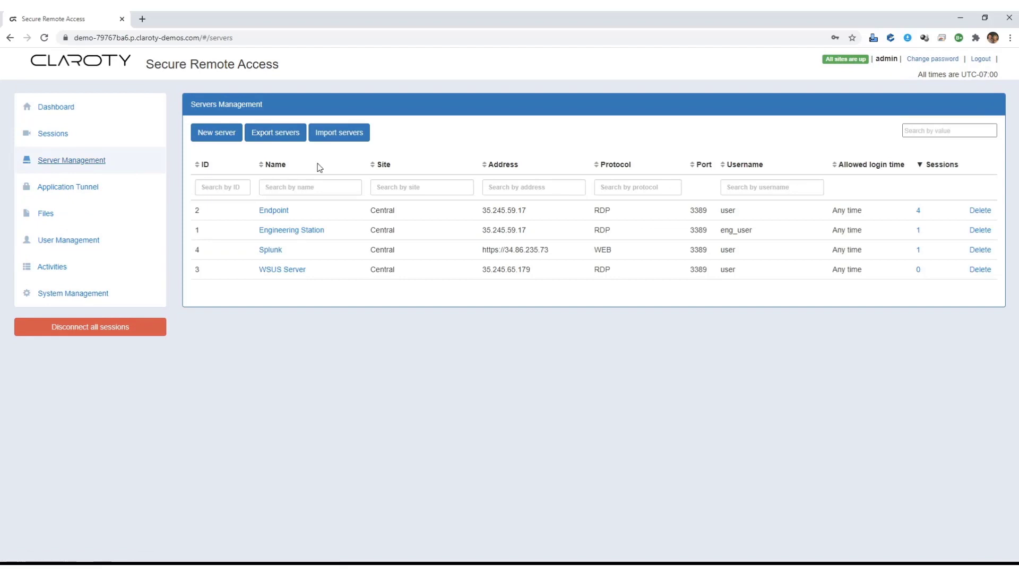
pyautogui.click(295, 135)
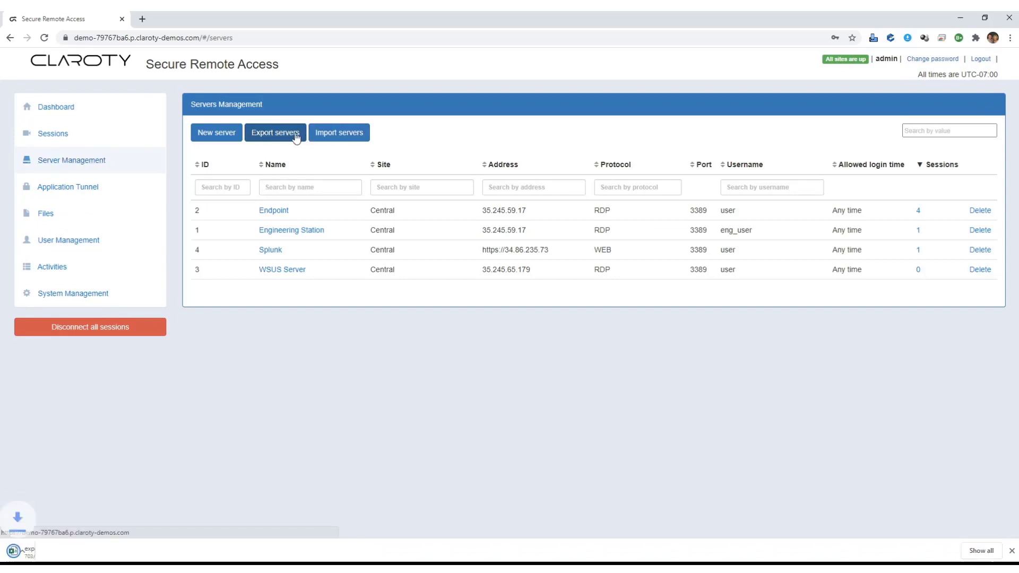
pyautogui.click(53, 554)
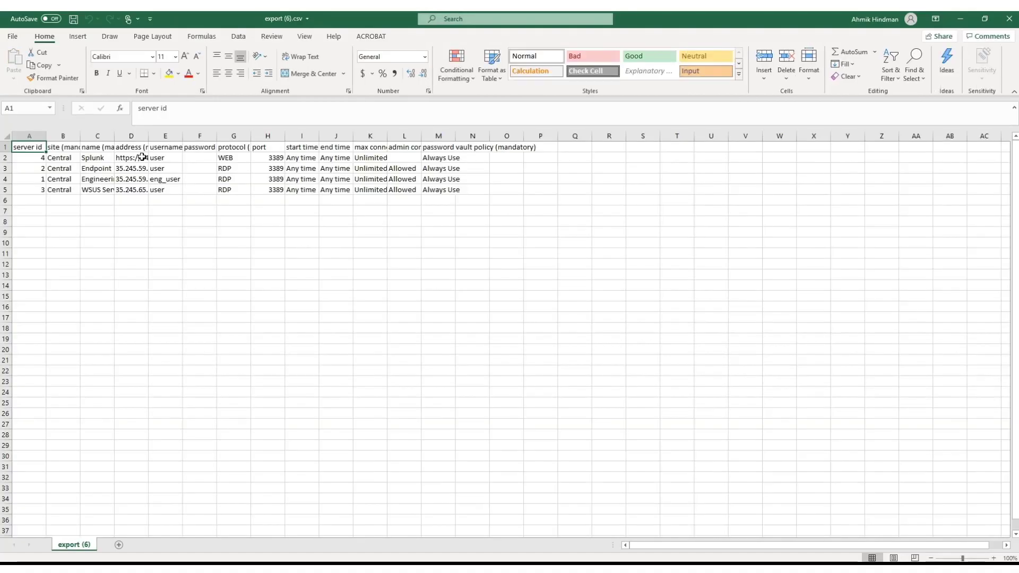
# - Autofit all columns of the exported server sheet to read it, and close the workbook without saving
pyautogui.click(5, 136)
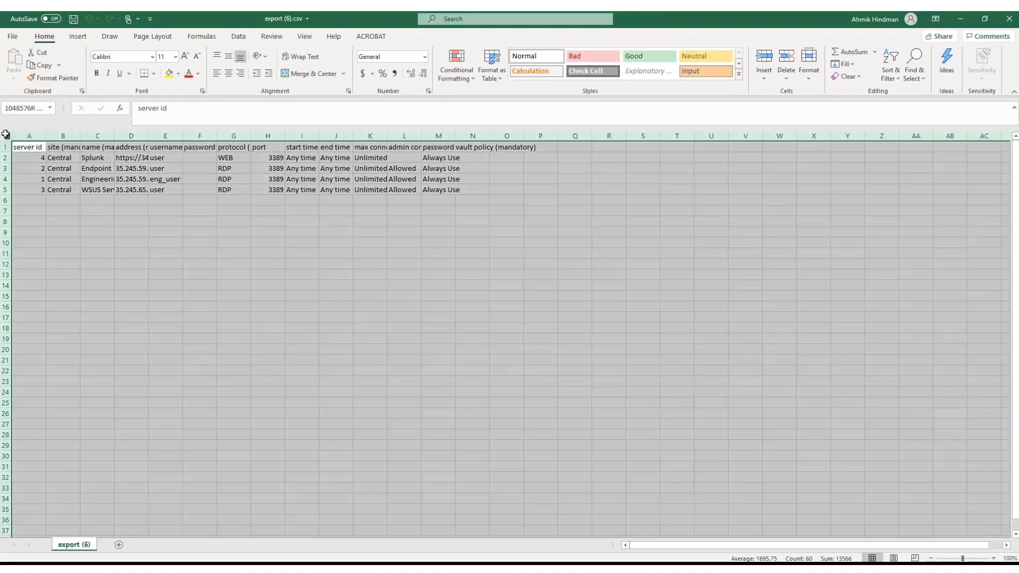
pyautogui.doubleClick(46, 136)
pyautogui.click(257, 298)
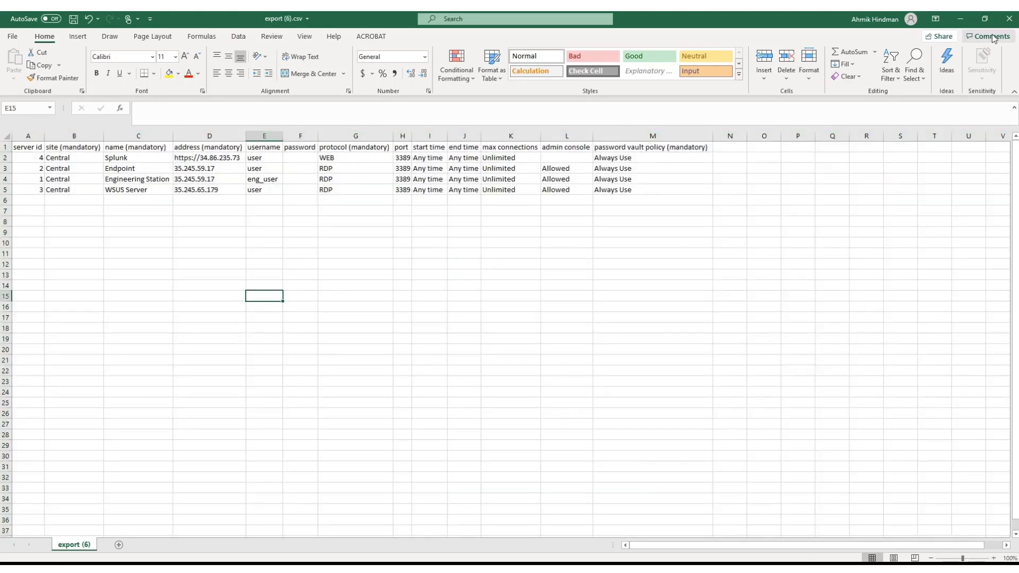
pyautogui.click(1010, 19)
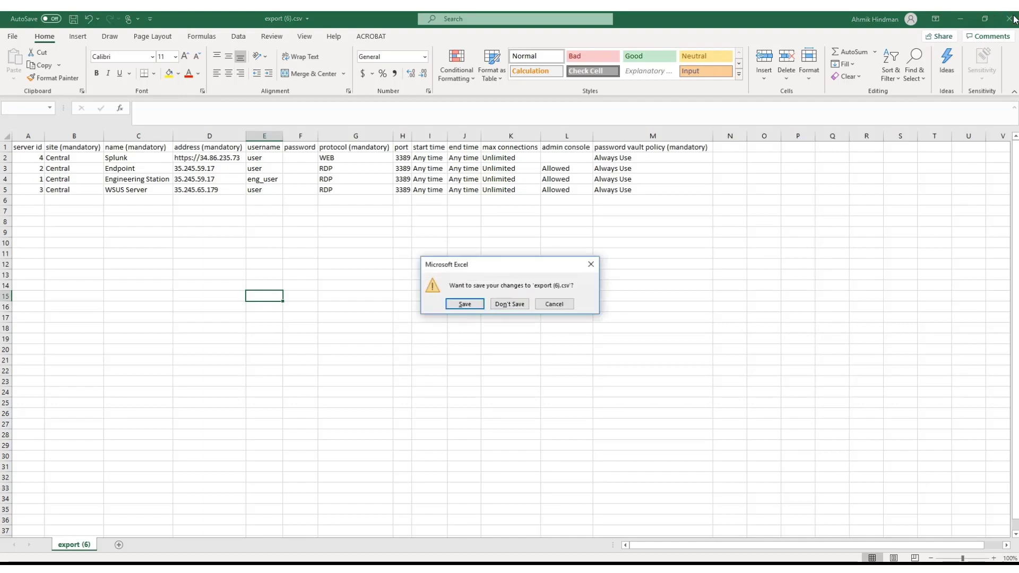
pyautogui.click(498, 306)
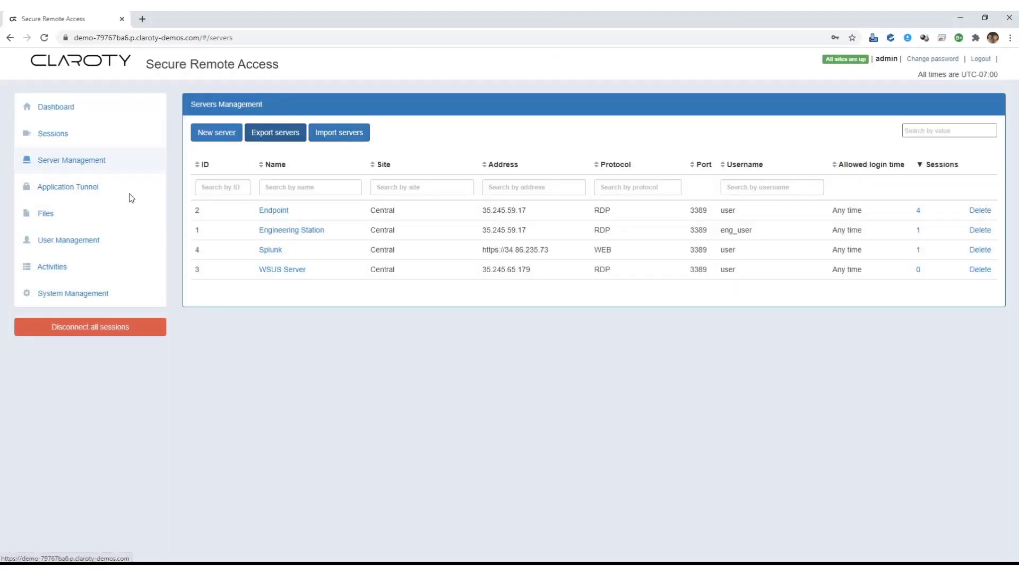
# - View the SRA_VPN application tunnel's email invitation form without sending it, and download the connection's client configuration file
pyautogui.click(69, 191)
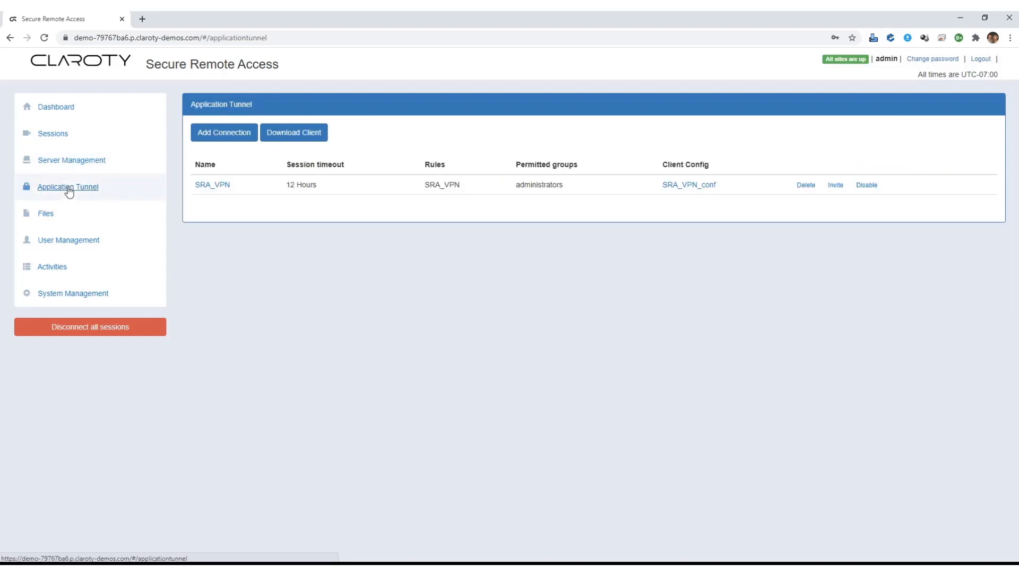
pyautogui.click(839, 187)
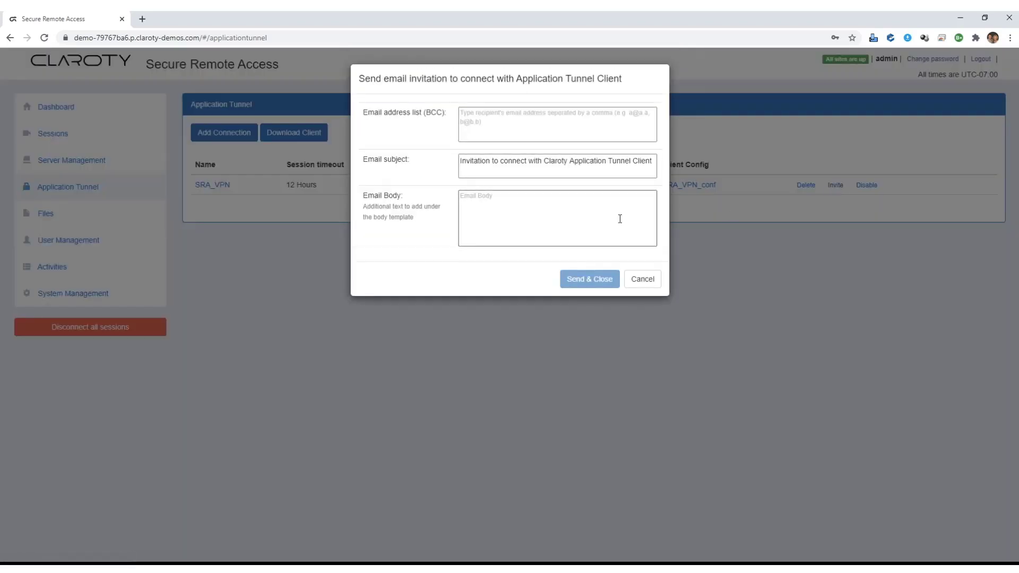
pyautogui.click(642, 281)
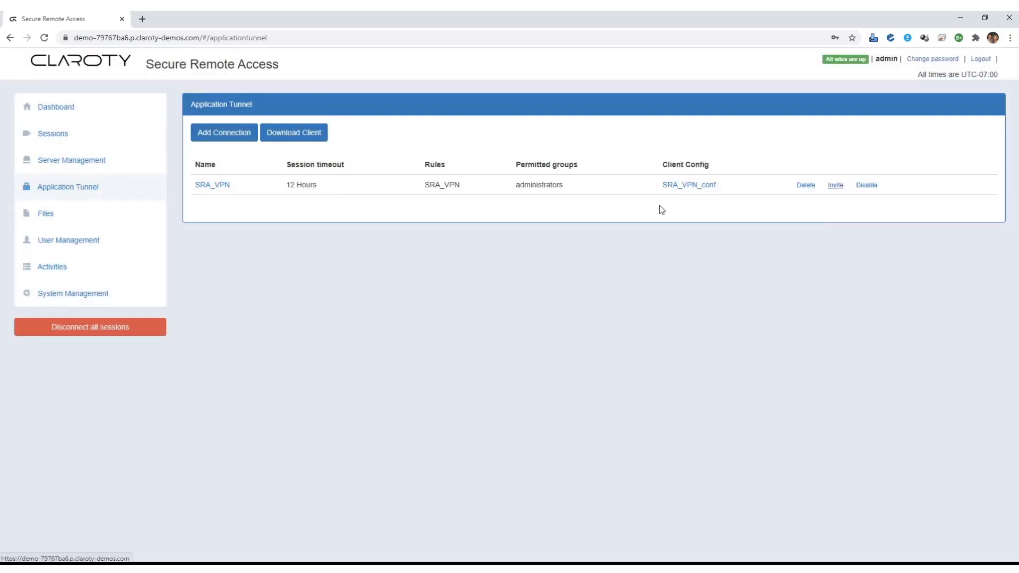
pyautogui.click(679, 190)
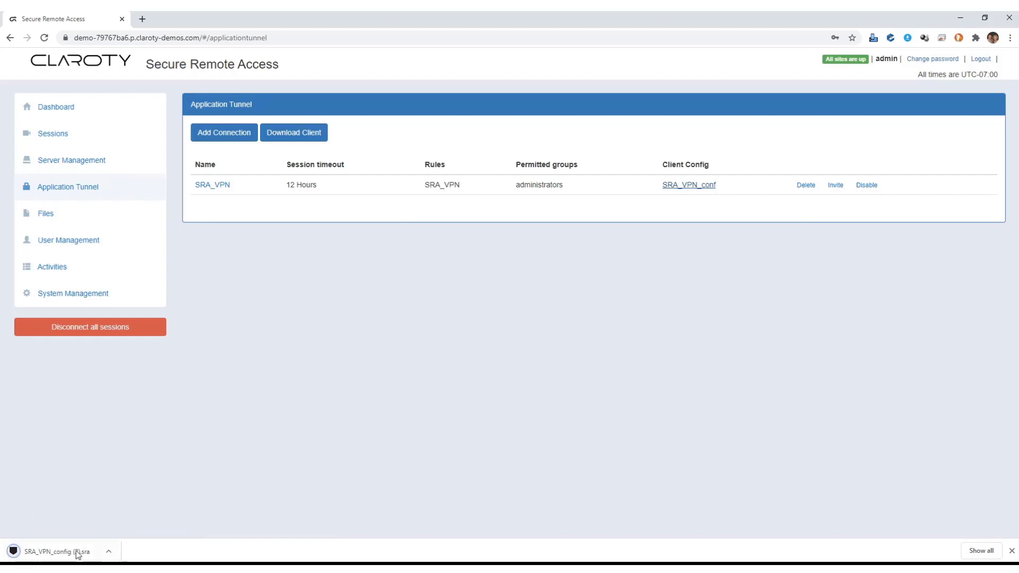
pyautogui.click(63, 557)
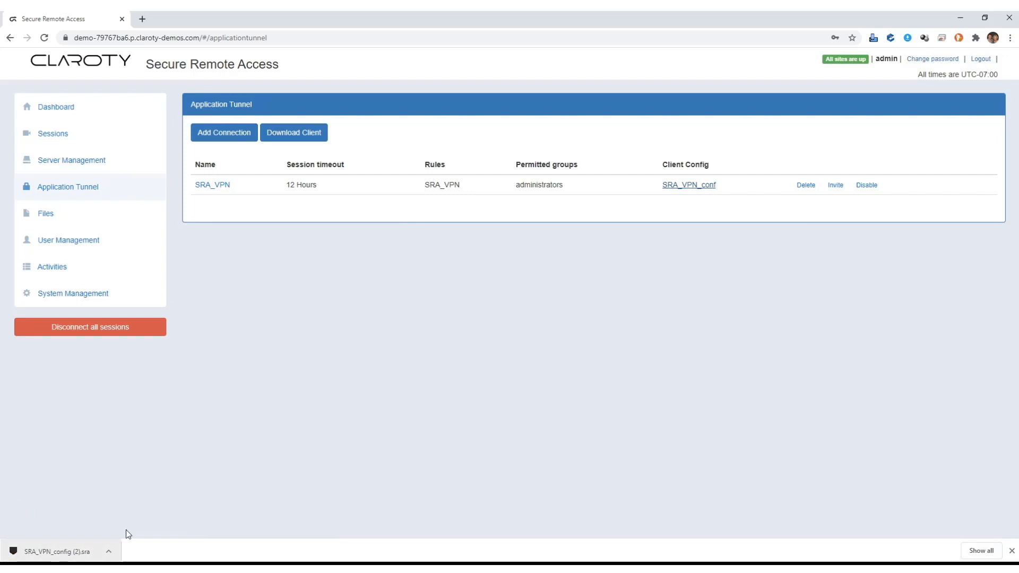
# - Examine the SRA_VPN connection's site, allowed subnets, TCP and UDP ports and permitted groups, leaving the settings unsaved
pyautogui.click(211, 186)
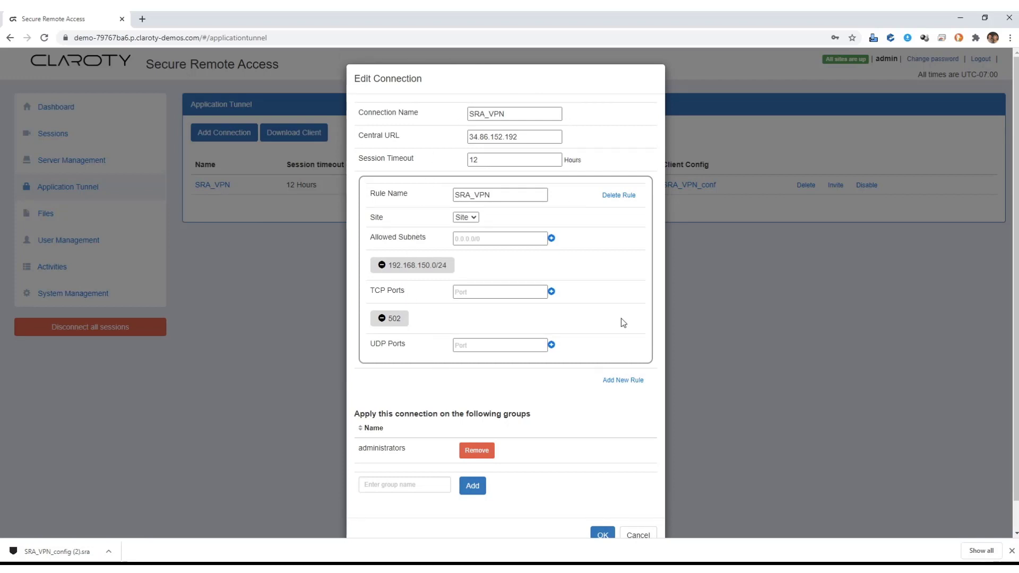
pyautogui.click(474, 218)
pyautogui.click(485, 215)
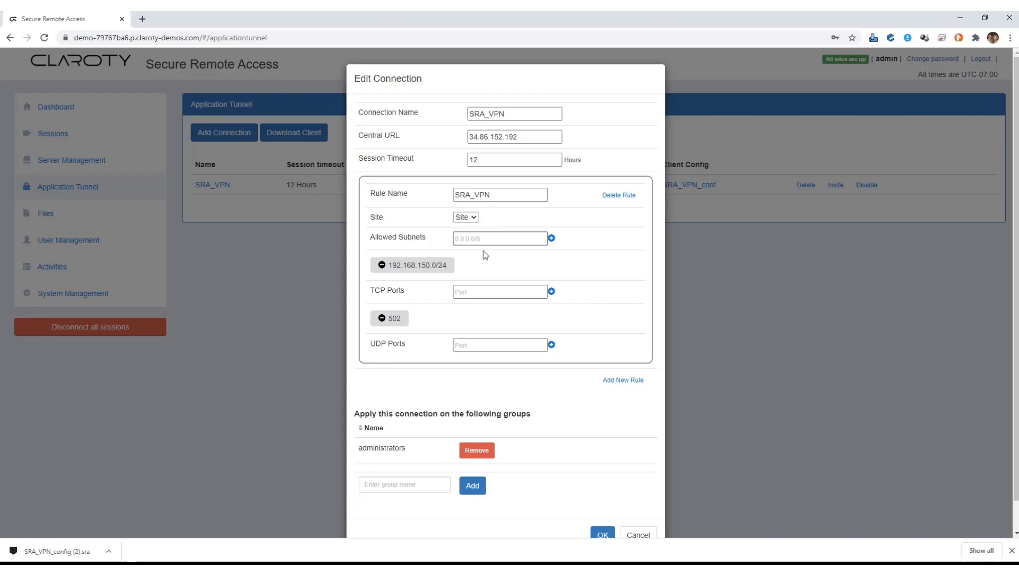
pyautogui.click(460, 344)
pyautogui.scroll(-1, 608, 419)
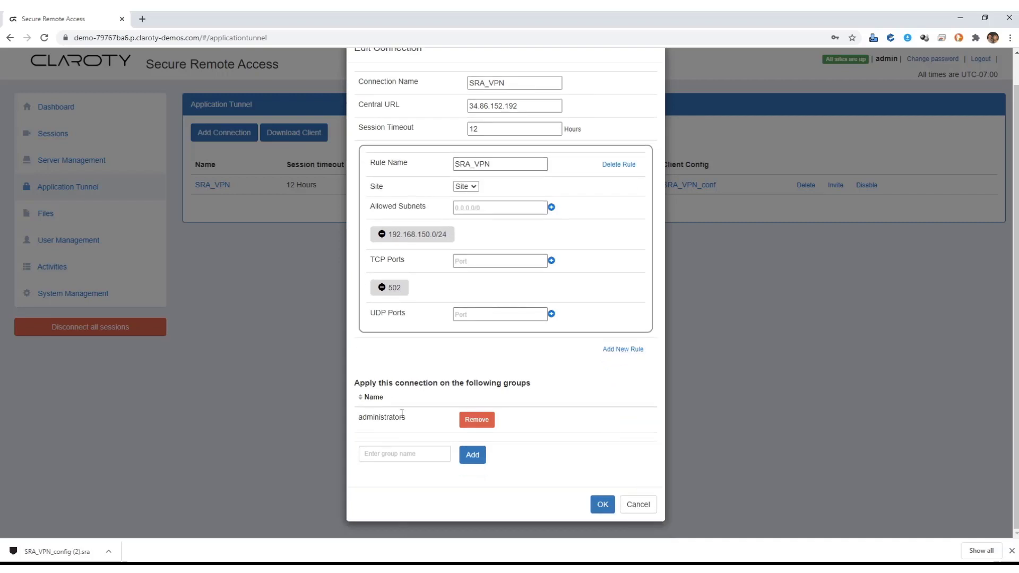
pyautogui.click(641, 508)
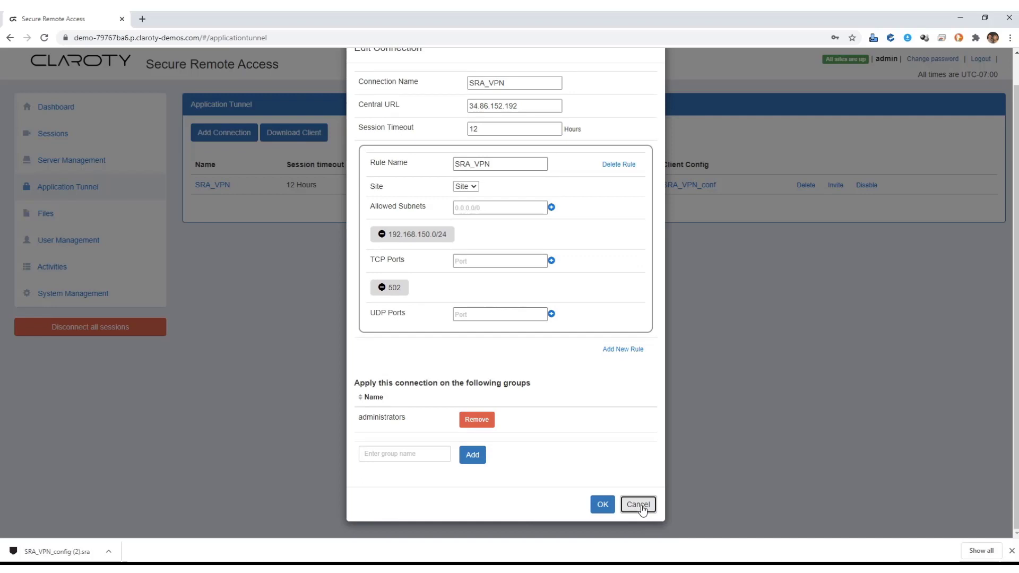
pyautogui.click(641, 507)
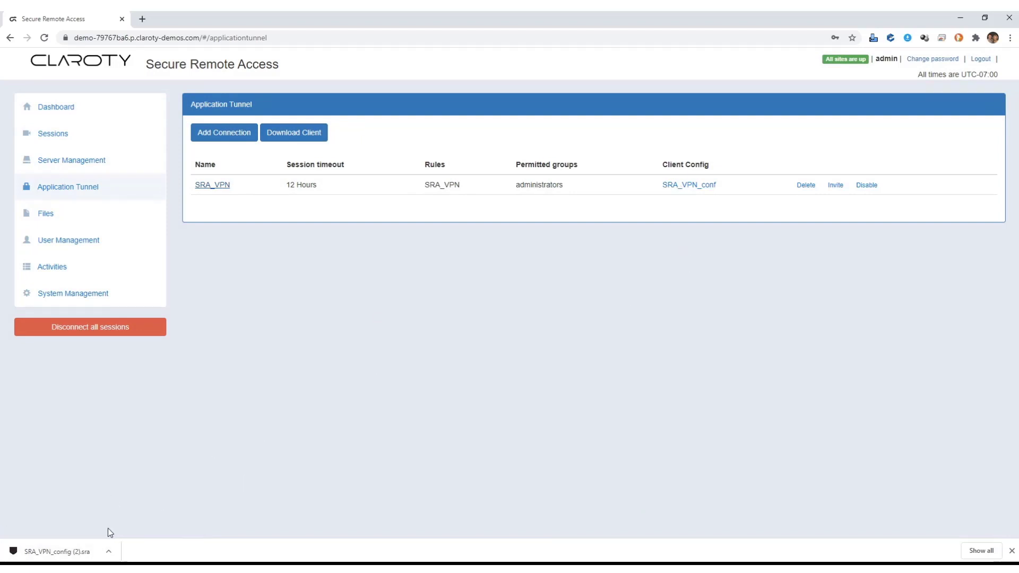
# - Load the downloaded SRA_VPN_config (2) file into the Claroty Application Tunnel client and connect the tunnel
pyautogui.click(78, 548)
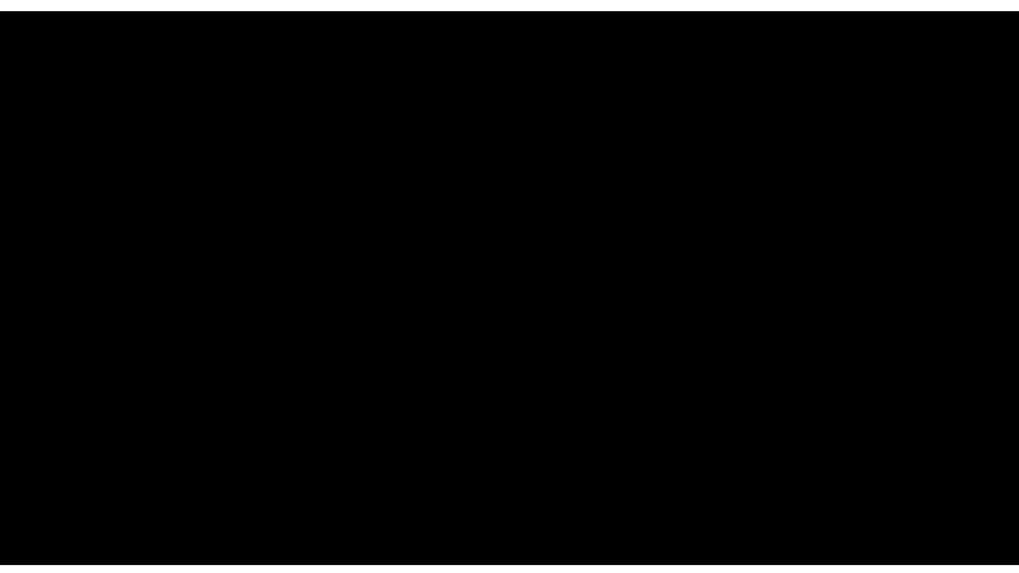
pyautogui.click(450, 368)
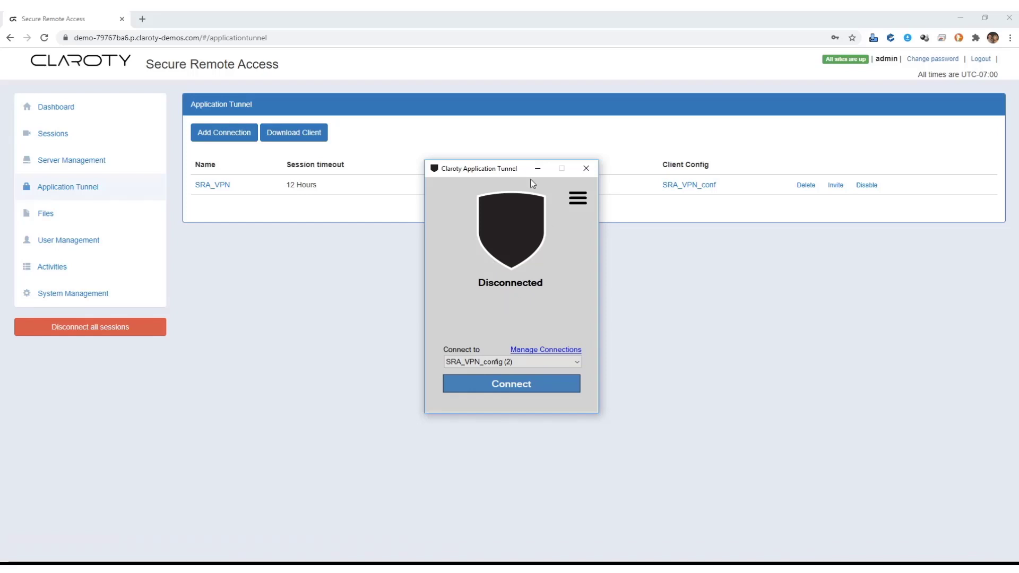
pyautogui.moveTo(499, 171); pyautogui.dragTo(733, 245)
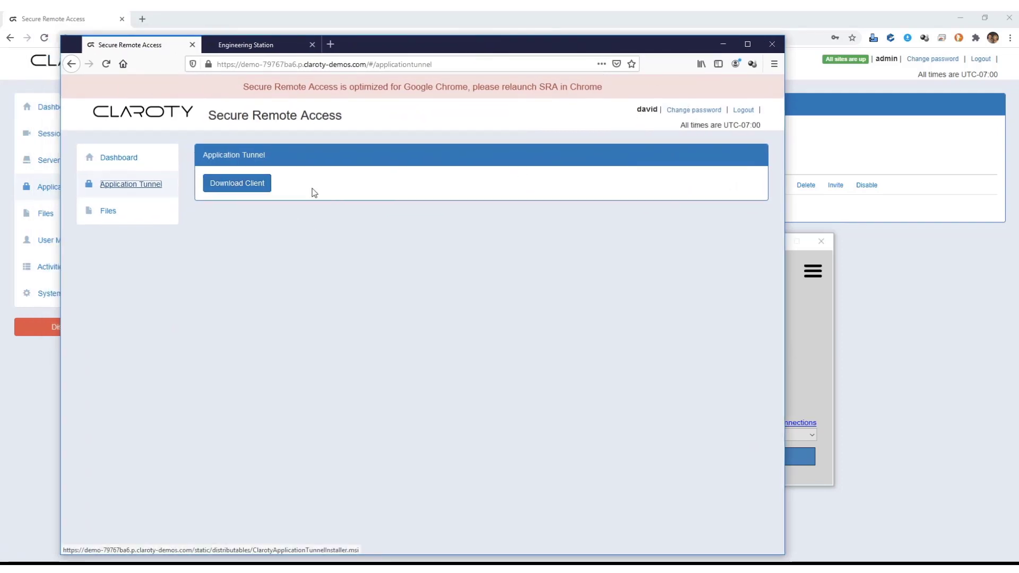
pyautogui.click(722, 44)
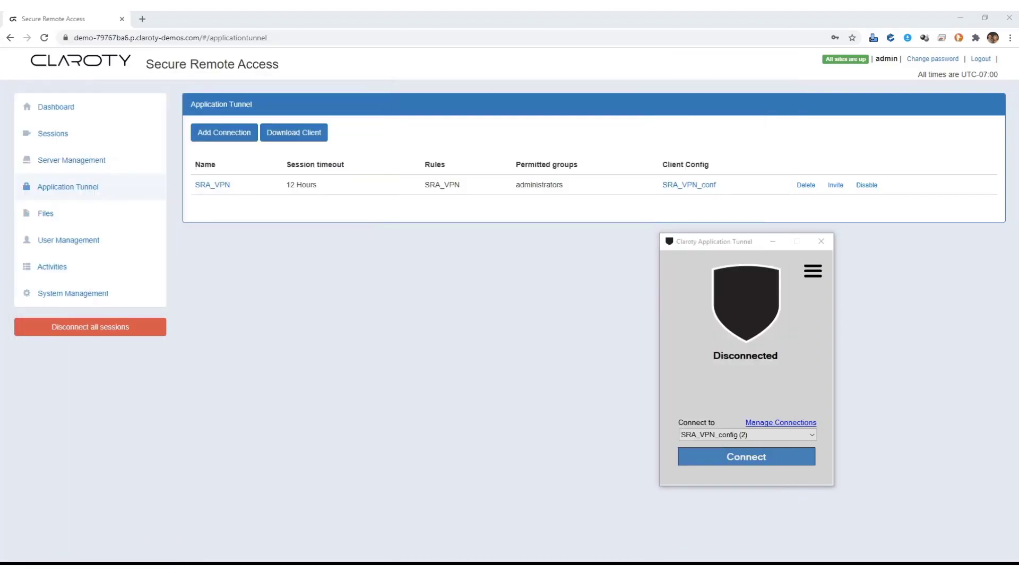
pyautogui.click(730, 455)
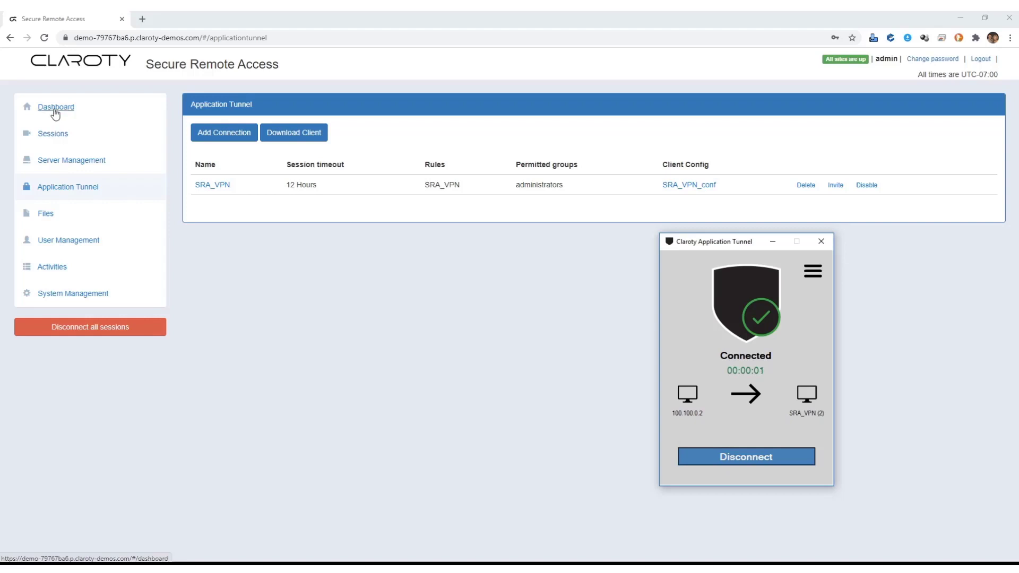
# - Check the active application tunnel session on the administrator dashboard, looking briefly at the sessions list
pyautogui.click(55, 109)
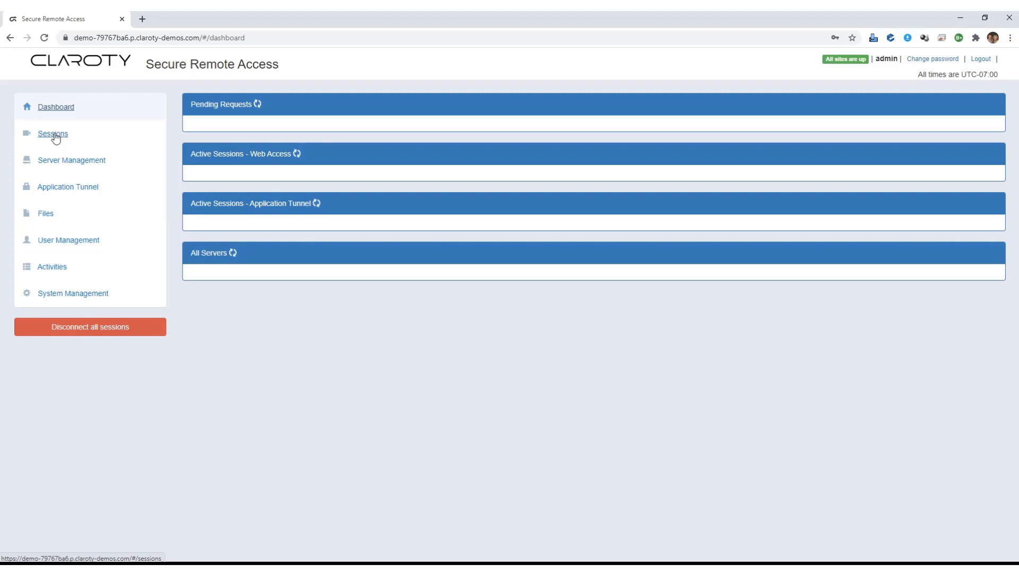
pyautogui.click(56, 136)
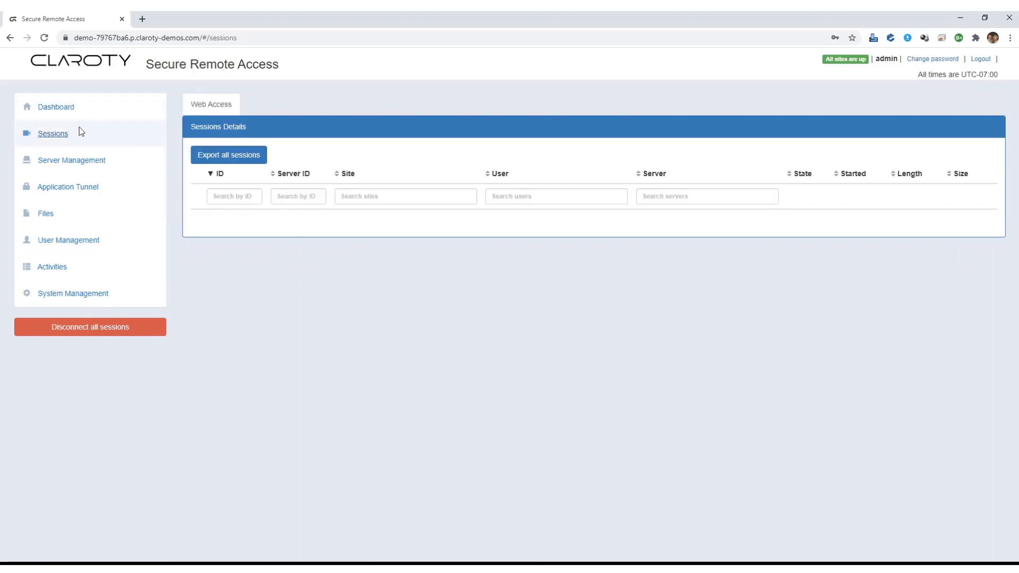
pyautogui.click(63, 108)
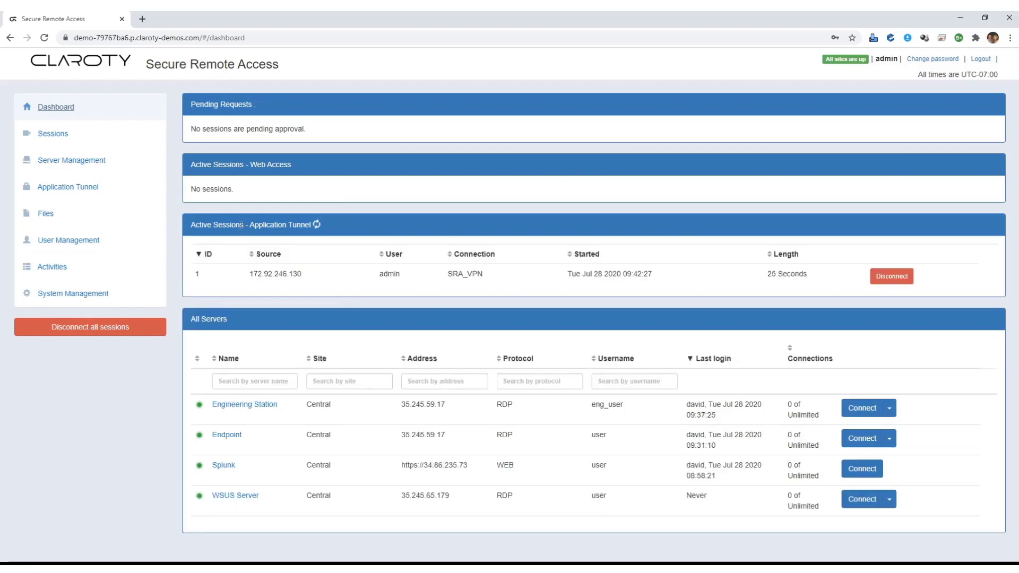
# - Inspect the Engineering folder in the file repository and the group sharing permissions of its FactoryTalk Network Manager PDF
pyautogui.click(47, 214)
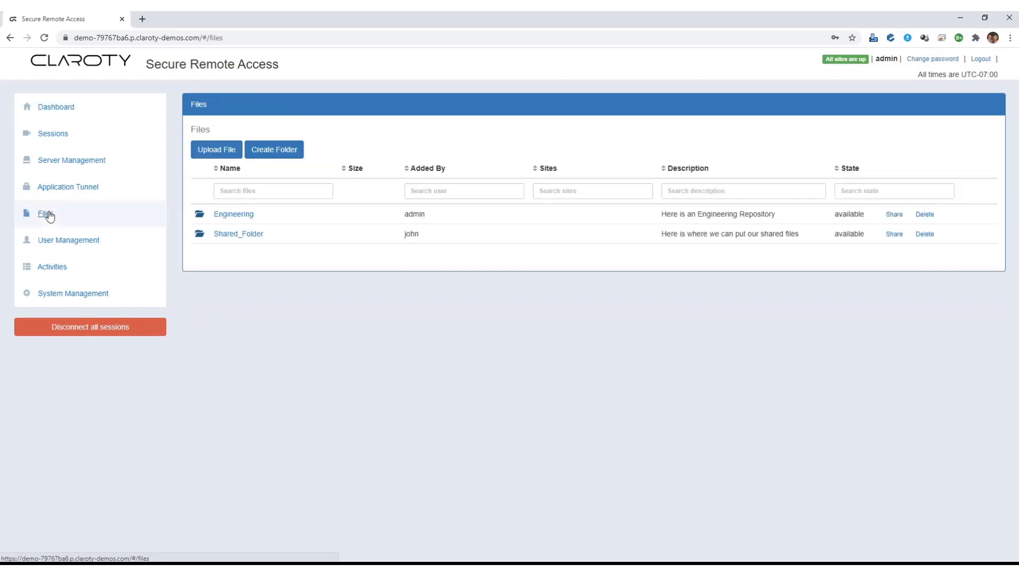
pyautogui.click(245, 217)
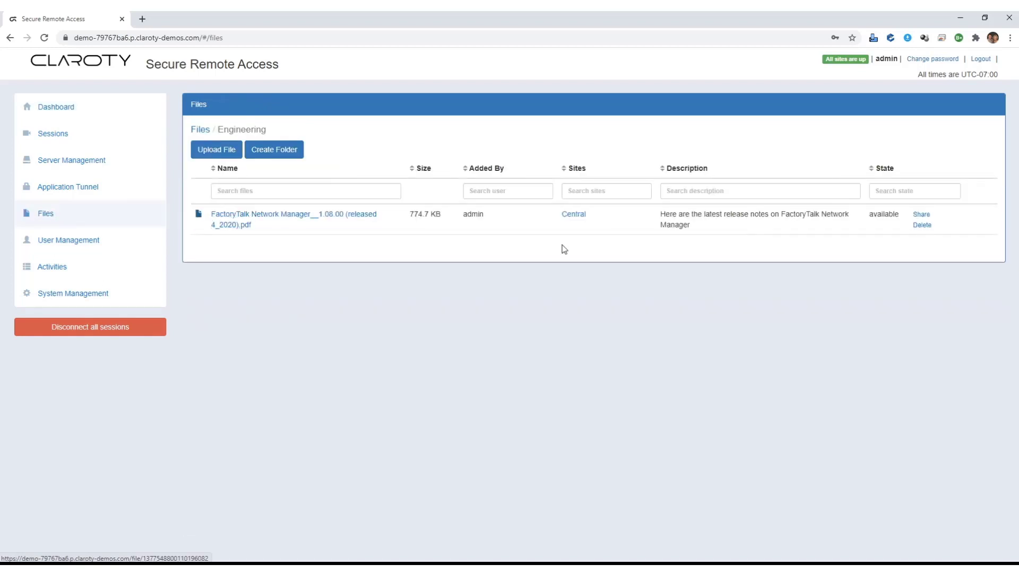
pyautogui.click(921, 215)
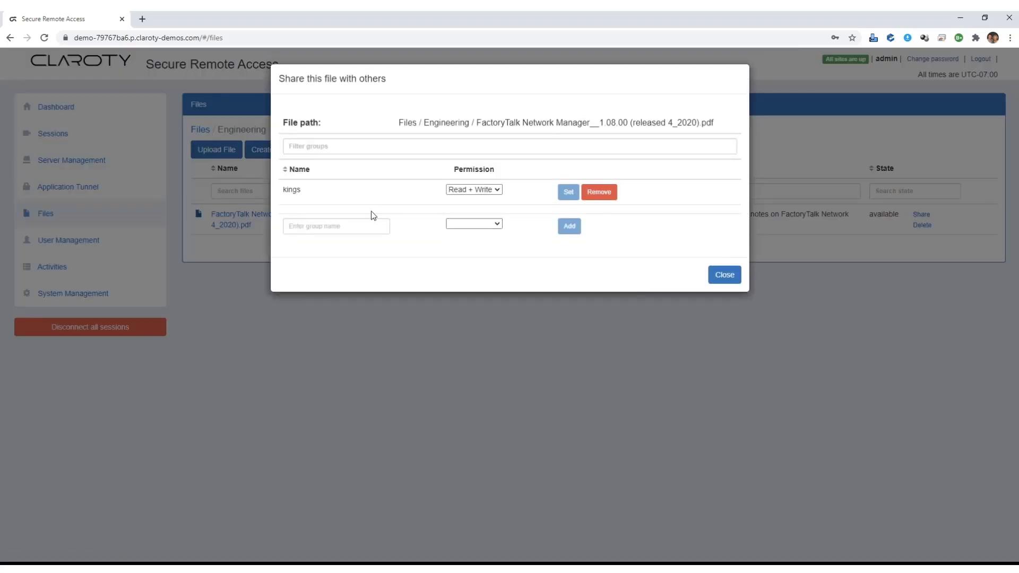
pyautogui.click(723, 275)
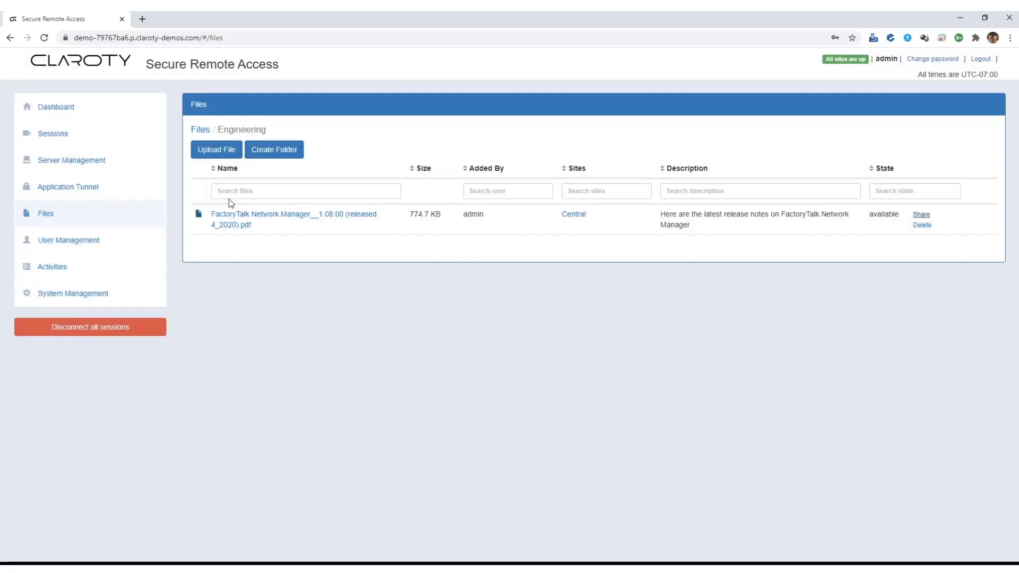
pyautogui.click(200, 130)
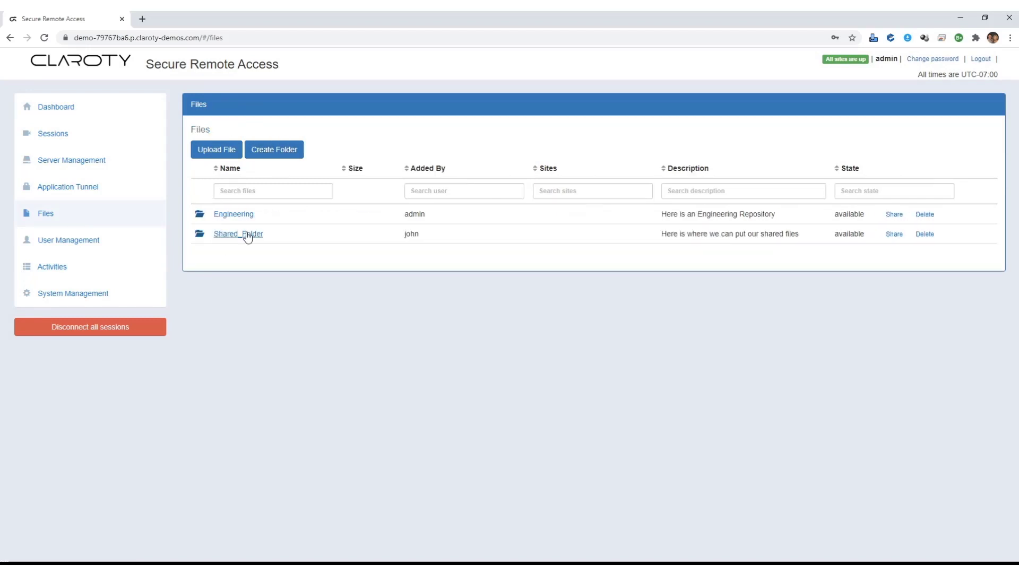
# - Review the members of the kings and princes groups without changing them, and return to the user list
pyautogui.click(78, 242)
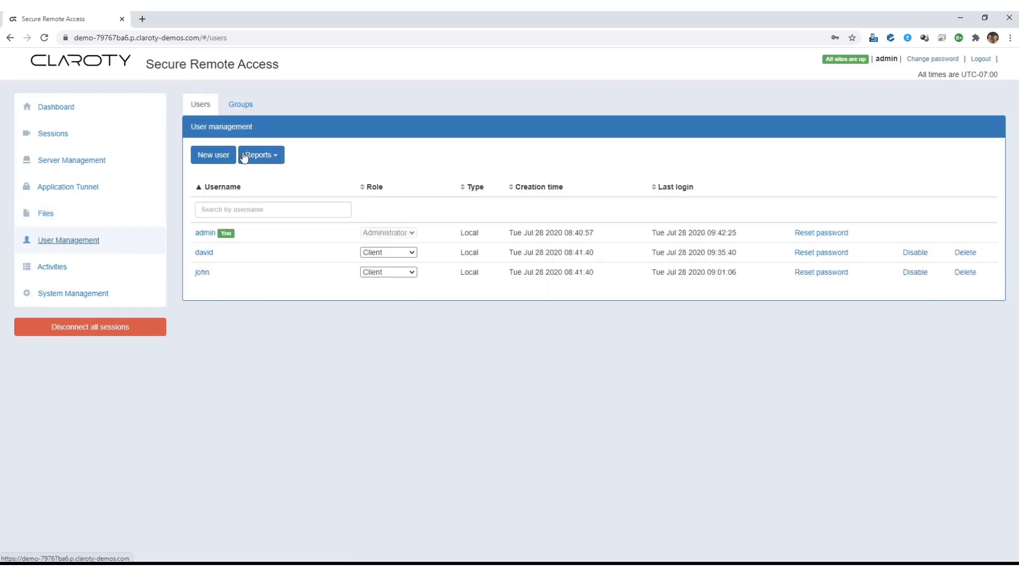
pyautogui.click(244, 108)
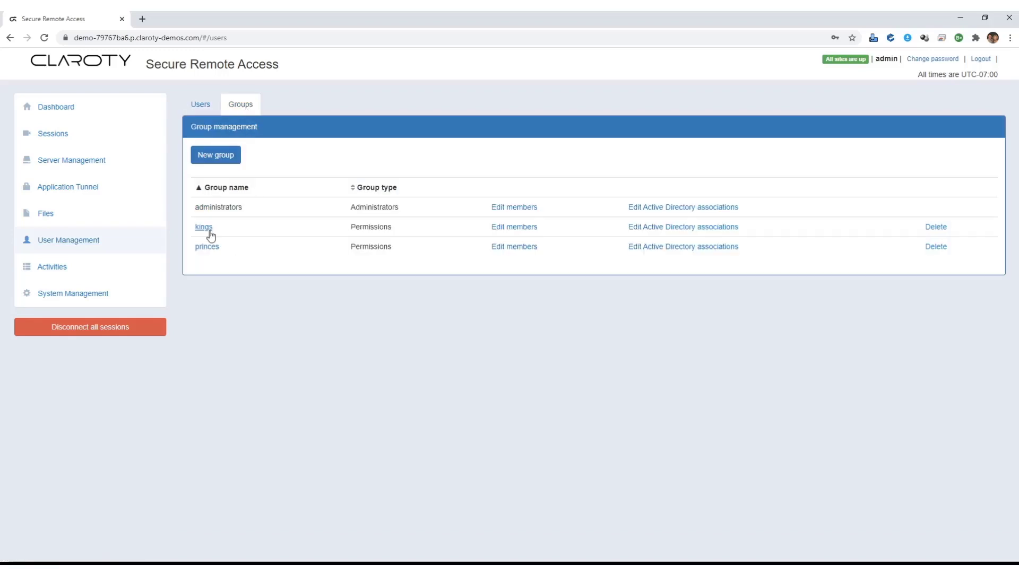
pyautogui.click(519, 228)
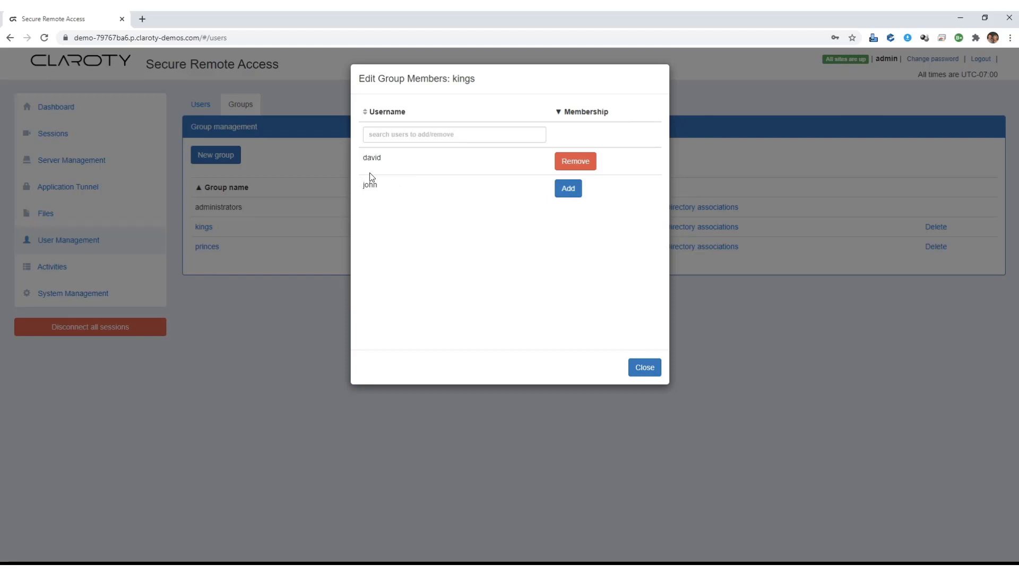
pyautogui.click(644, 369)
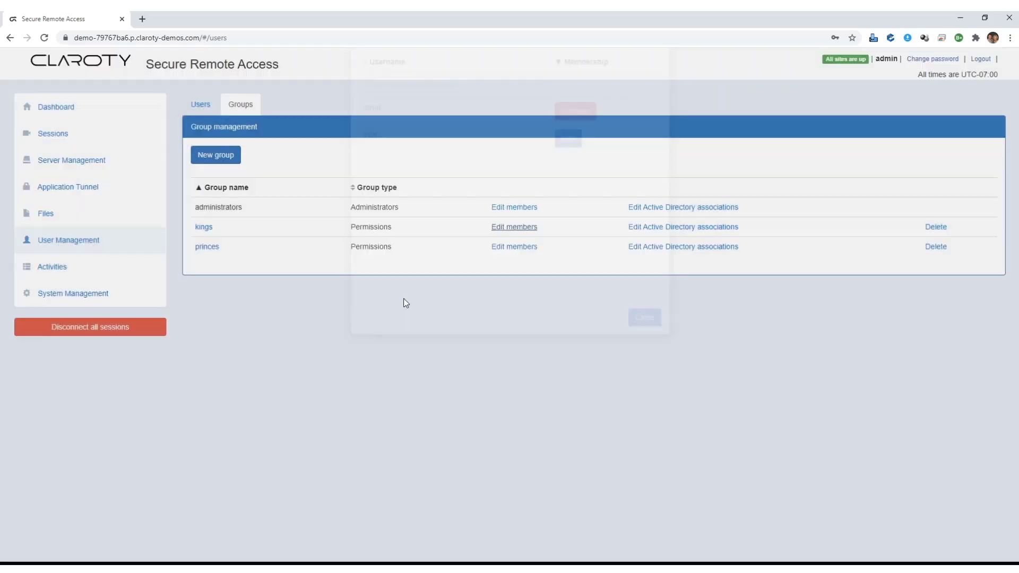
pyautogui.click(518, 249)
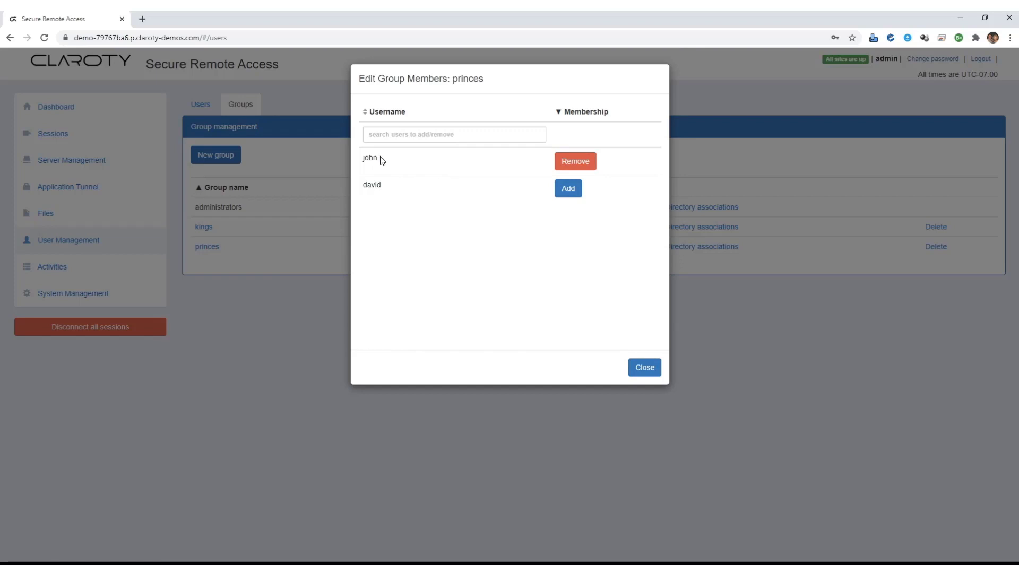
pyautogui.click(646, 369)
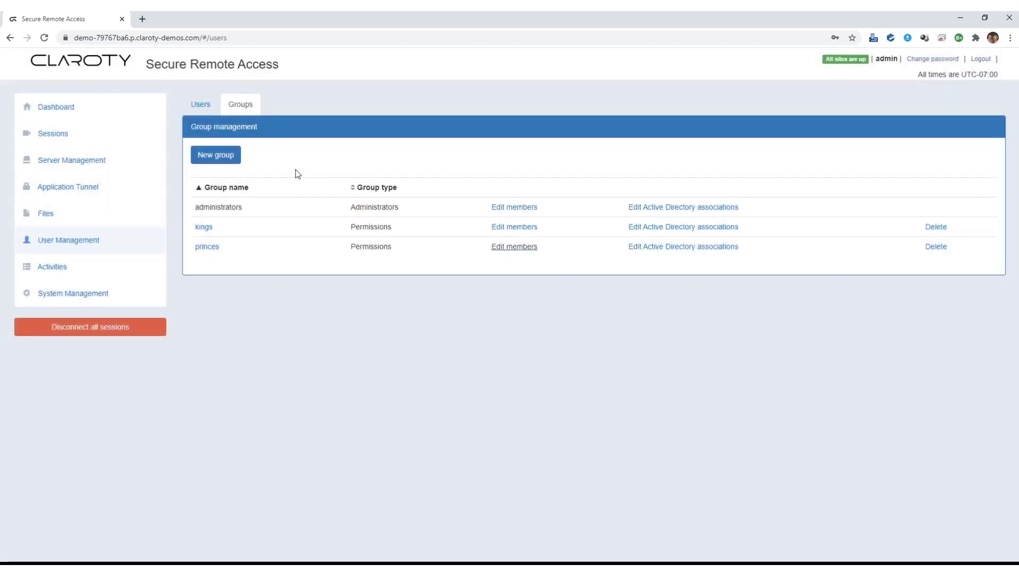
pyautogui.click(206, 106)
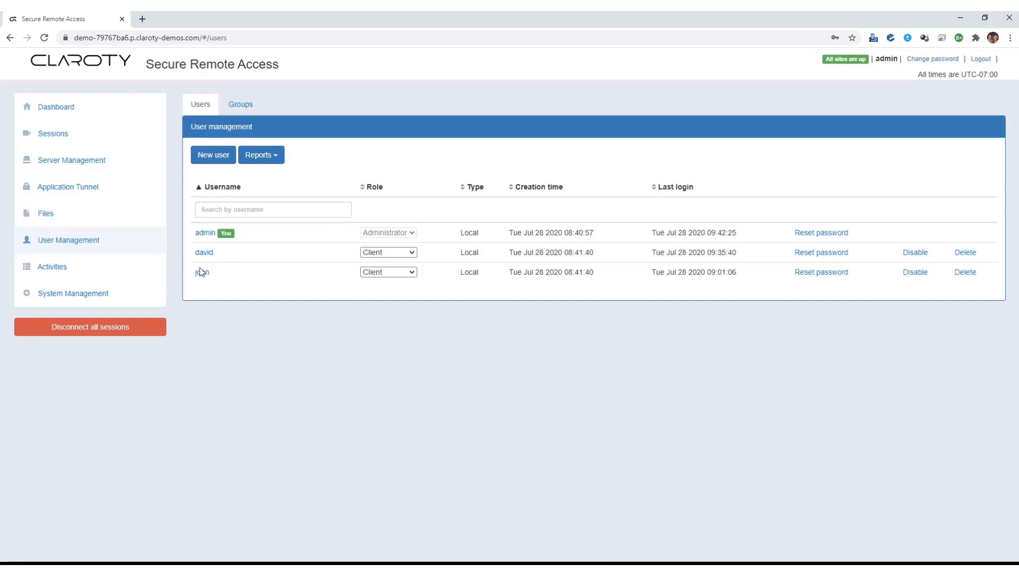
# - Review the activity log and the Engineering Station server's details, group permissions and recent sessions
pyautogui.click(55, 268)
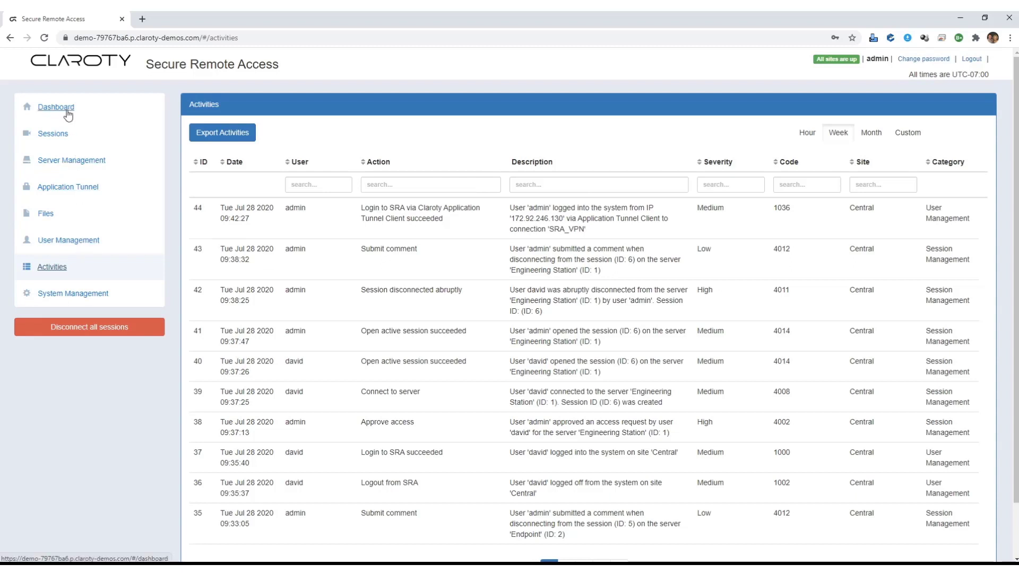
pyautogui.click(69, 160)
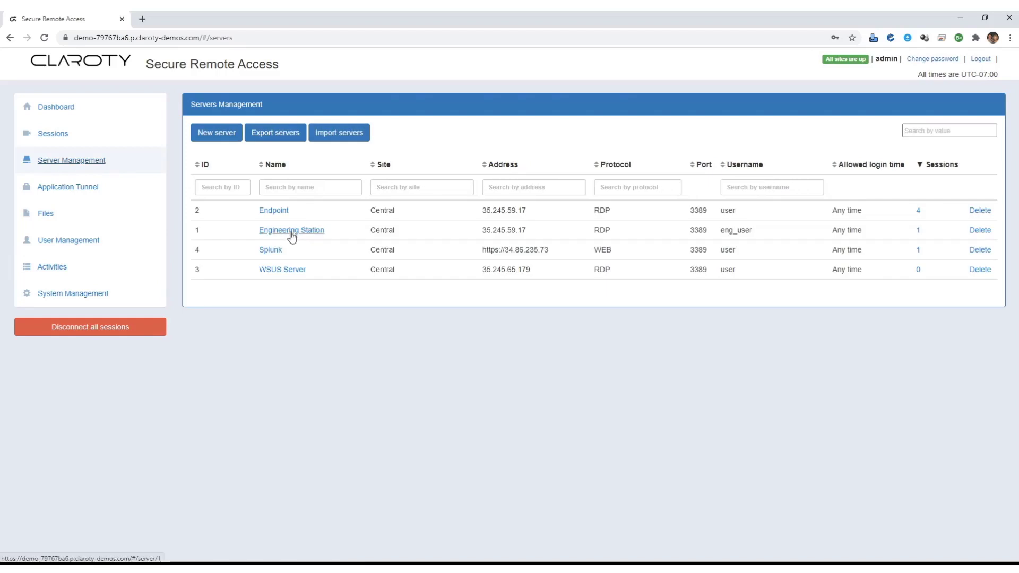
pyautogui.click(291, 231)
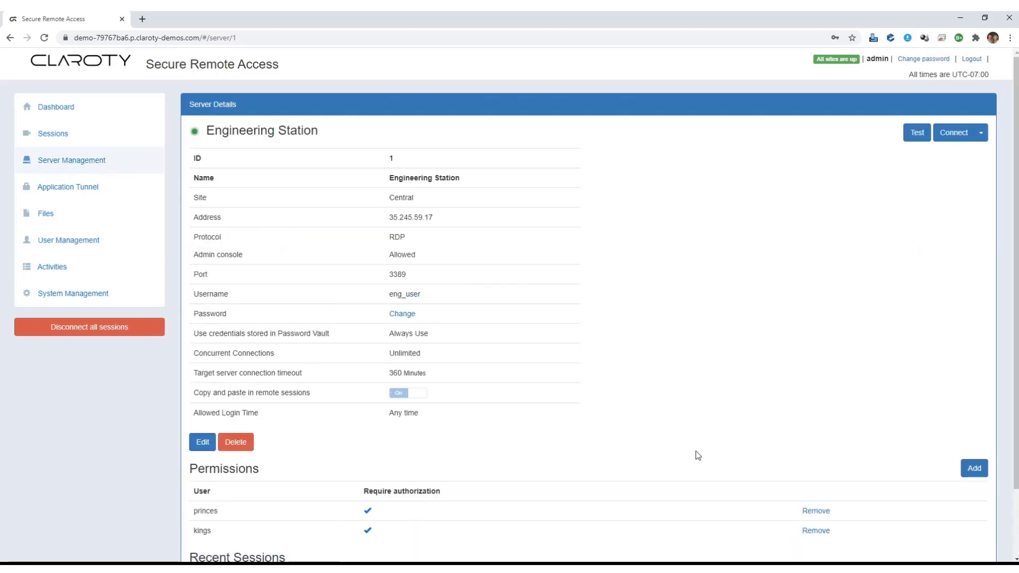
pyautogui.scroll(-2, 692, 456)
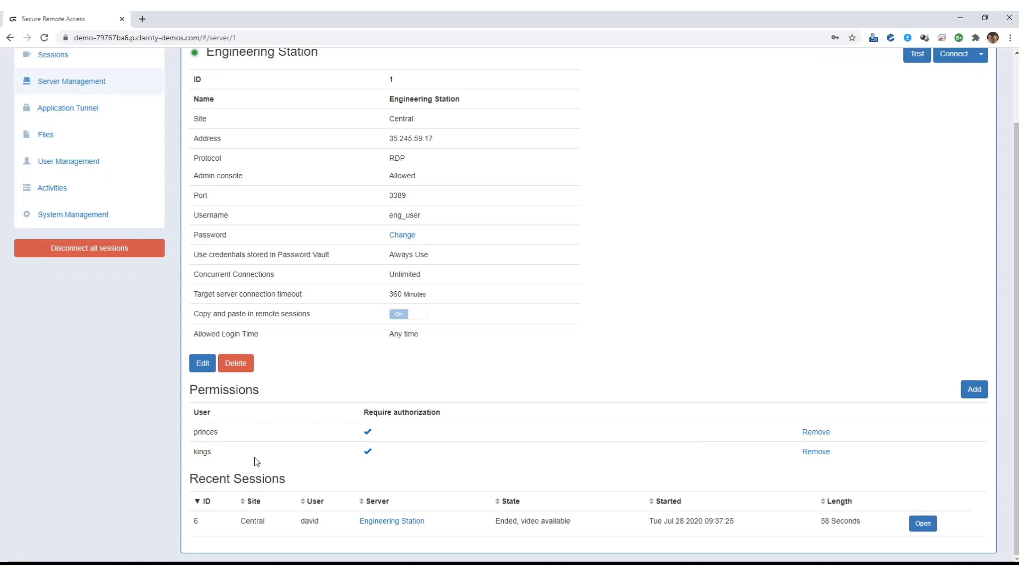
pyautogui.scroll(2, 254, 462)
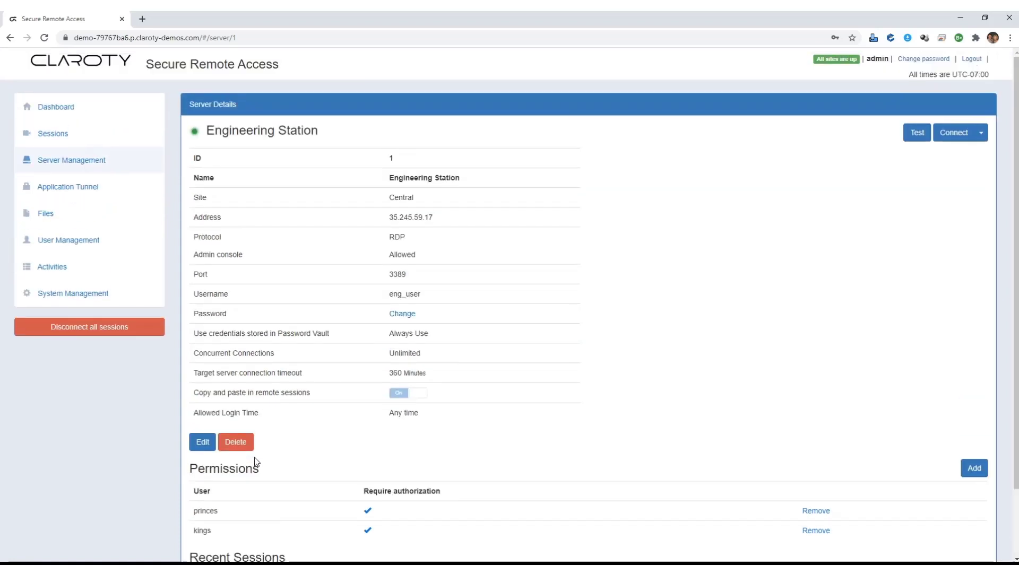
pyautogui.scroll(-2, 255, 461)
pyautogui.scroll(2, 255, 462)
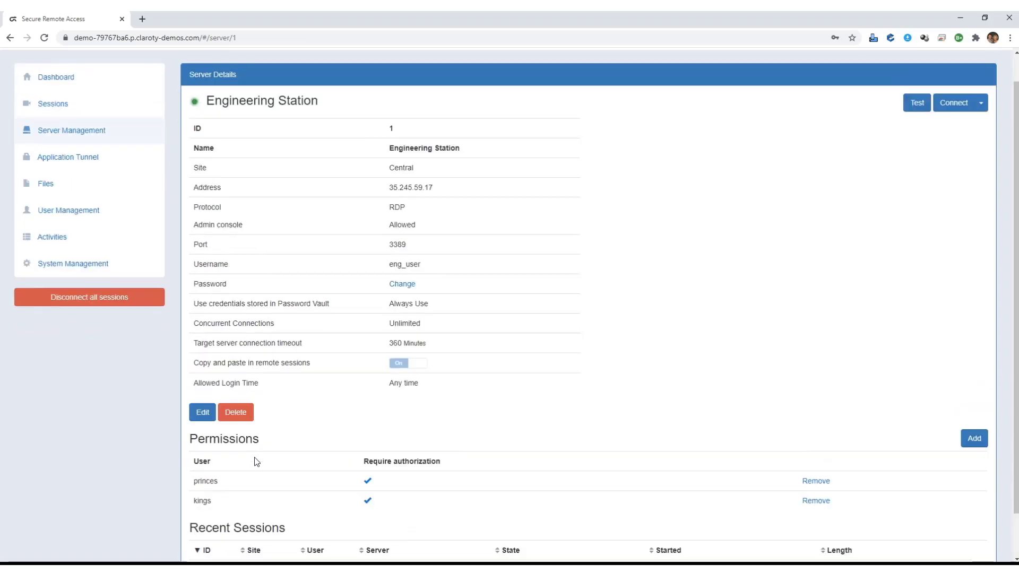
# - With the administrator dashboard open, log in as the client user in the other browser, connect to the Endpoint server, and move that window aside
pyautogui.click(58, 135)
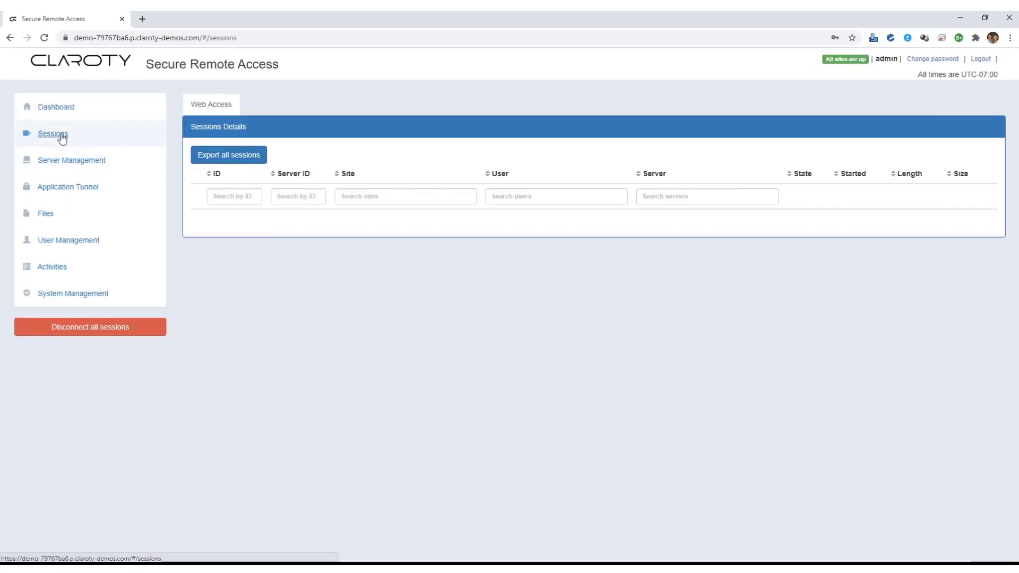
pyautogui.click(65, 109)
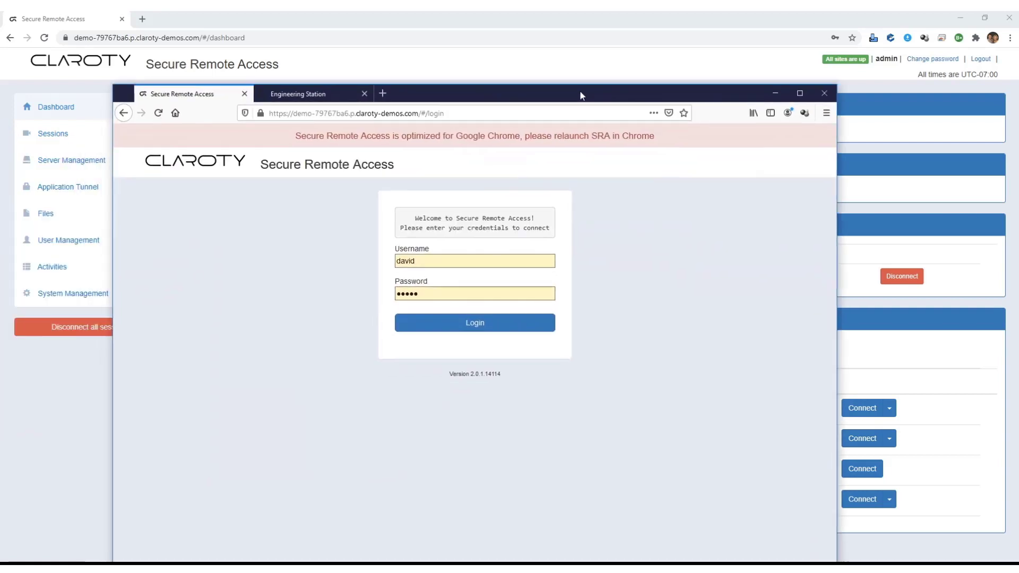
pyautogui.click(483, 317)
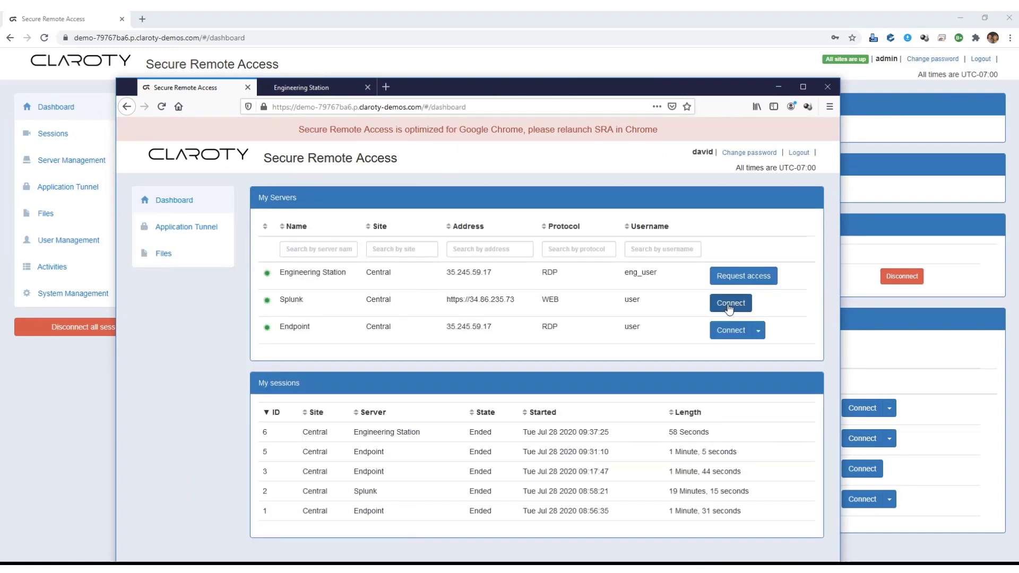
pyautogui.click(730, 331)
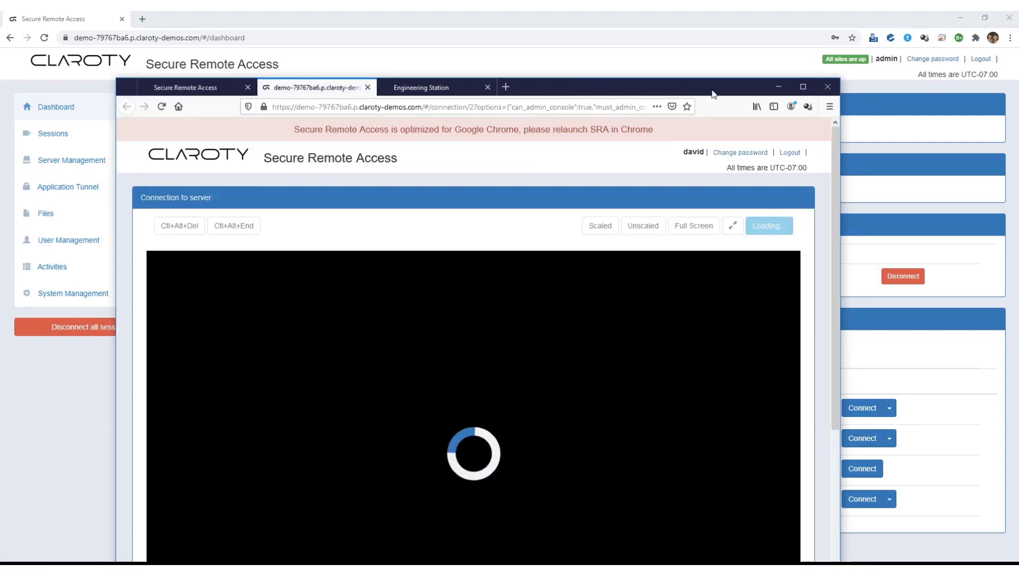
pyautogui.moveTo(714, 94); pyautogui.dragTo(660, 42)
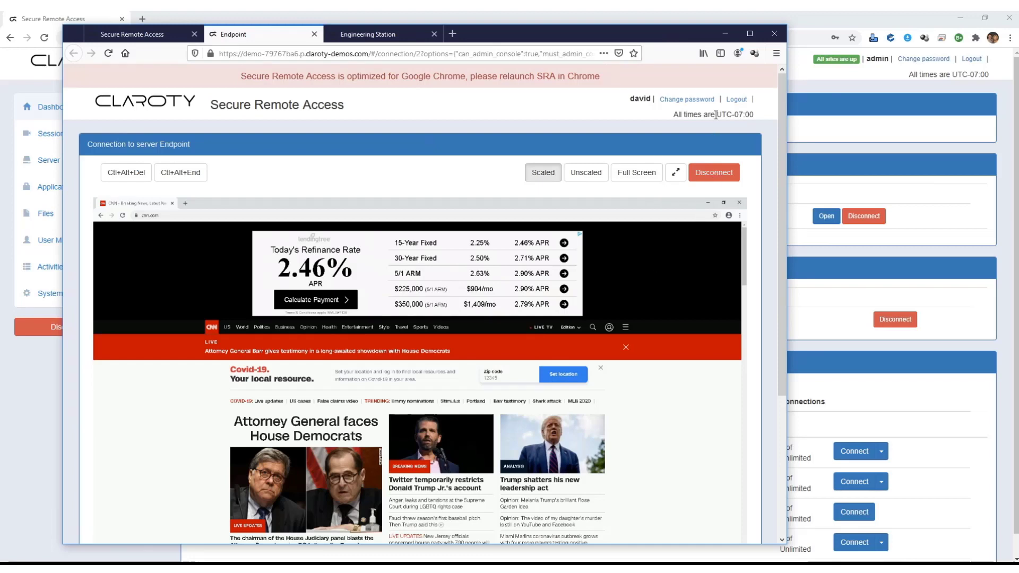
pyautogui.click(725, 33)
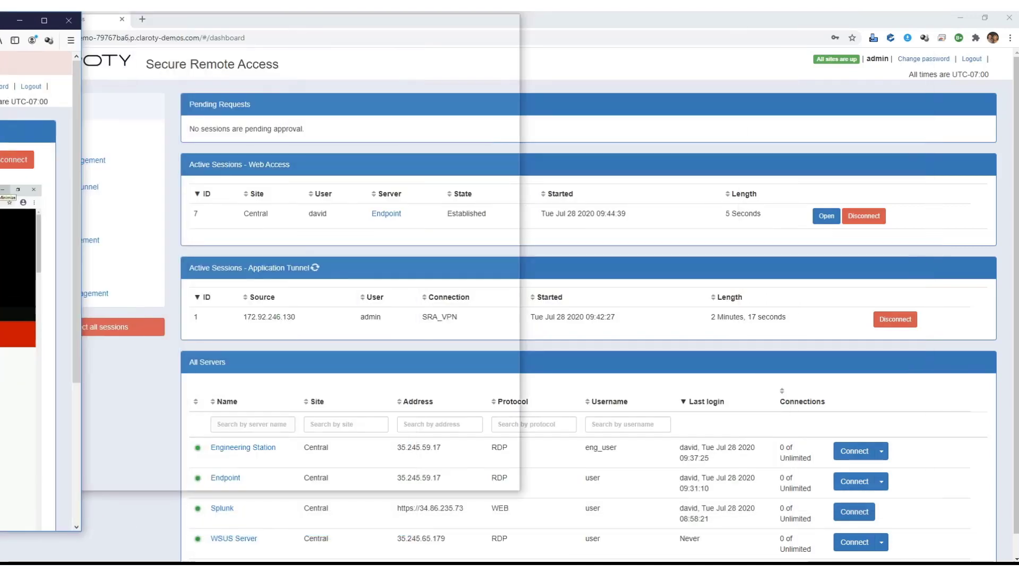